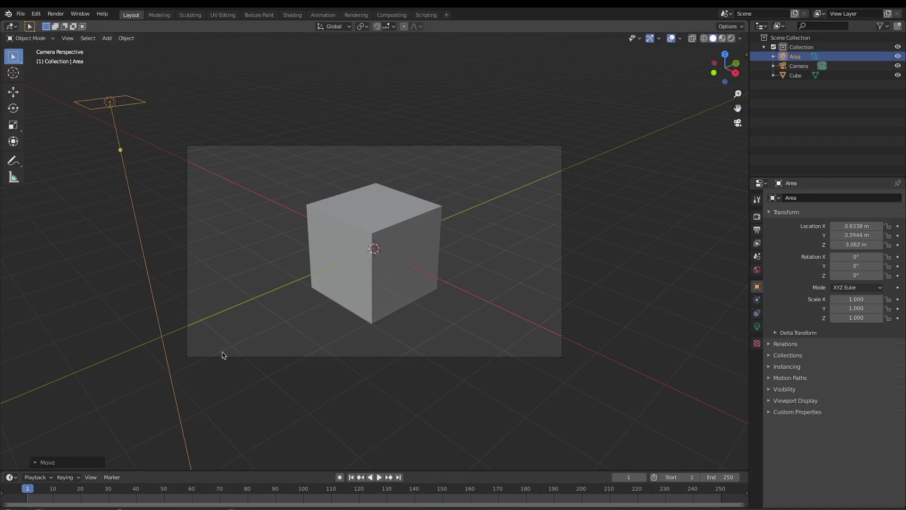
# - Rotate and move the area light to about X -1.51 m, Y -3.58 m so that it aims at the cube
pyautogui.press('r')
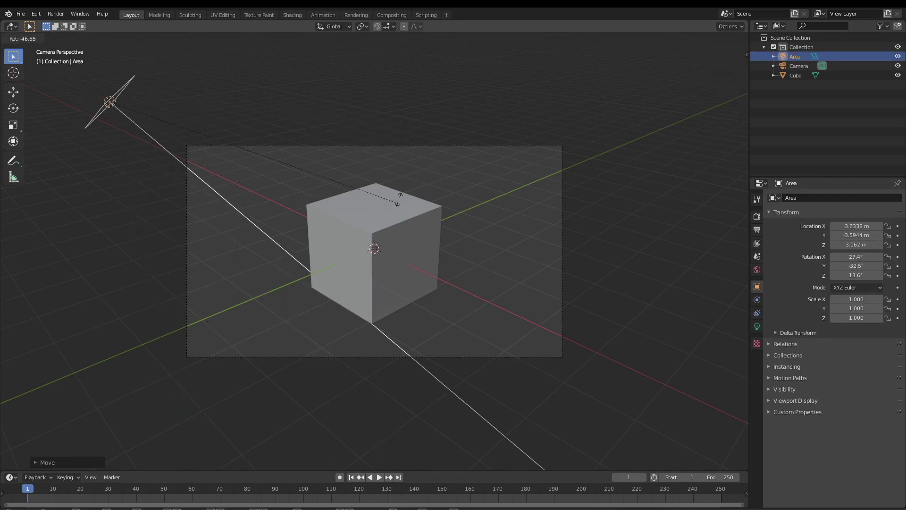
pyautogui.click(565, 87)
pyautogui.click(725, 53)
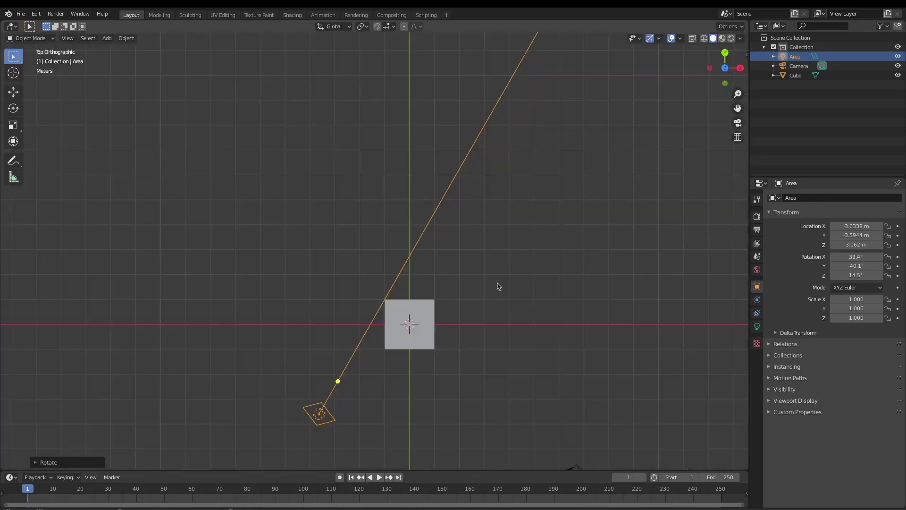
pyautogui.press('r')
pyautogui.press('g')
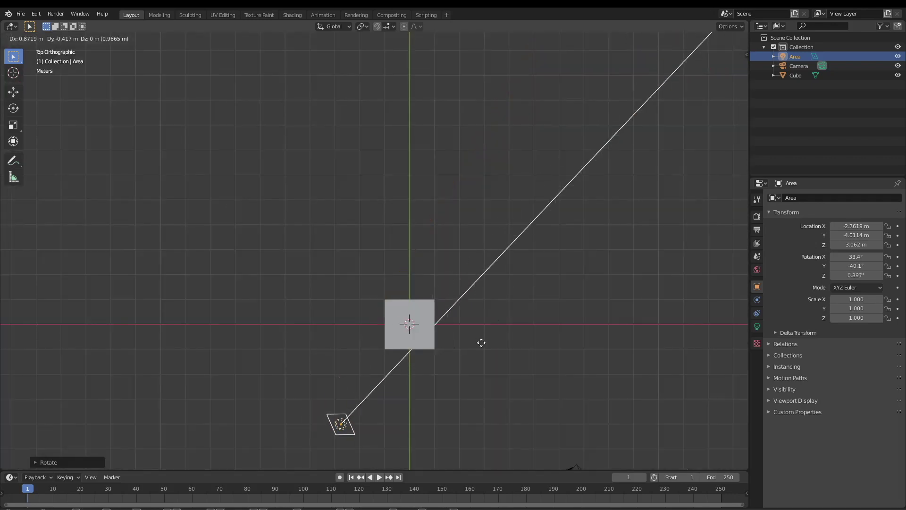
pyautogui.click(481, 340)
pyautogui.press('r')
pyautogui.click(471, 267)
pyautogui.press('g')
pyautogui.click(481, 253)
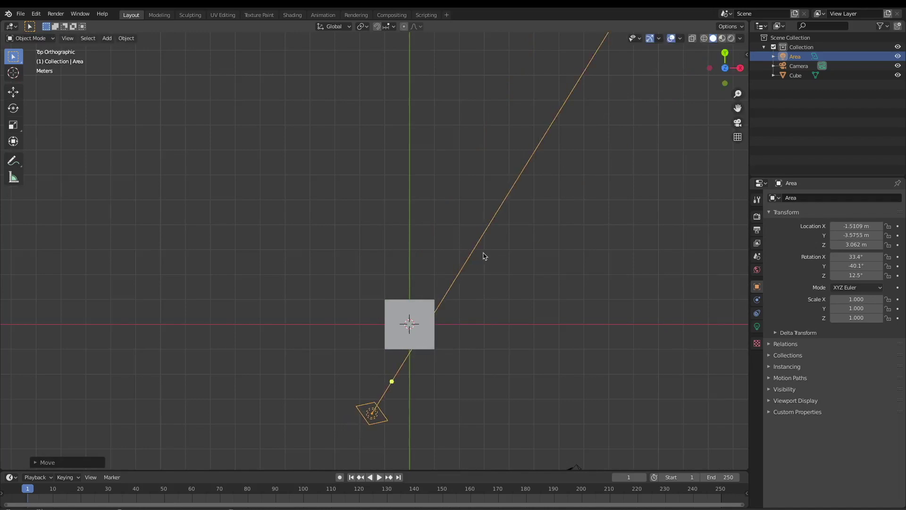
pyautogui.click(738, 122)
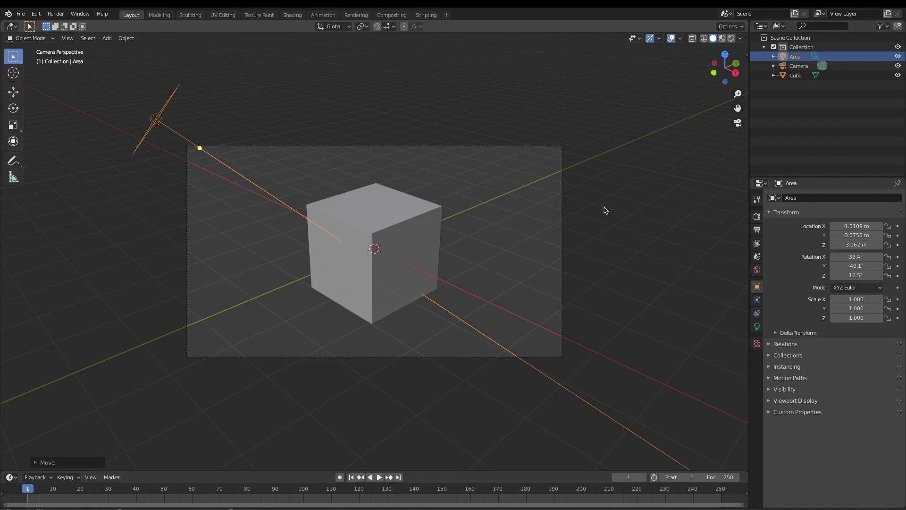
# - Set the area light's power to 2000 W
pyautogui.click(757, 327)
pyautogui.click(858, 259)
pyautogui.write('2000')
pyautogui.press('Return')
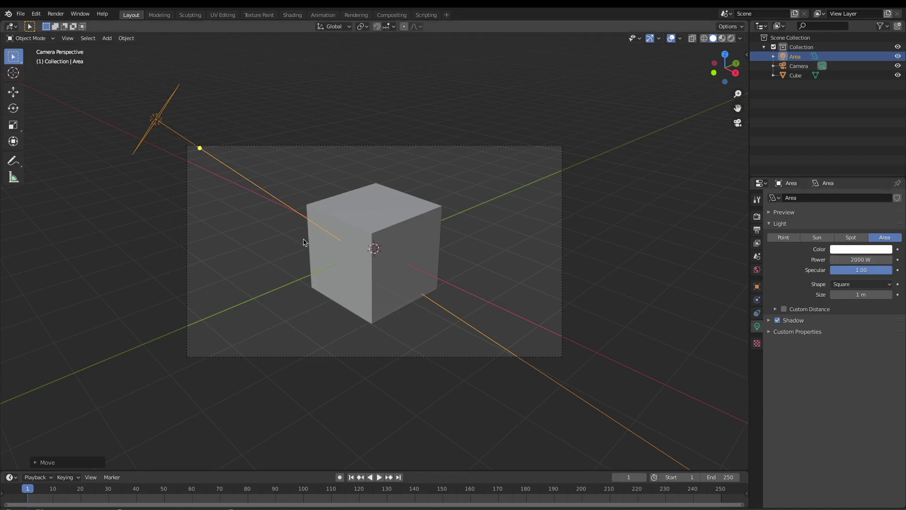
# - Duplicate the area light, place the copy on the opposite side of the cube, and rotate it to face back across the cube
pyautogui.hotkey('shift', 'd')
pyautogui.click(619, 295)
pyautogui.press('r')
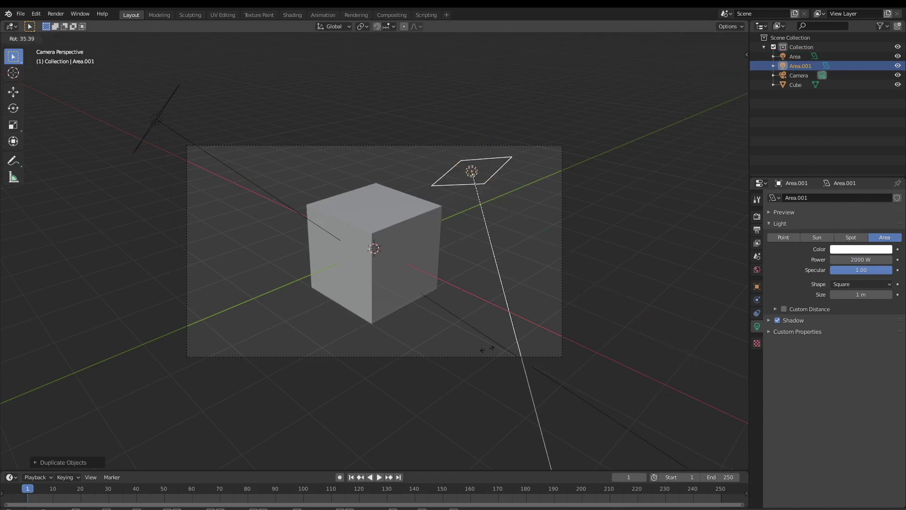
pyautogui.click(281, 142)
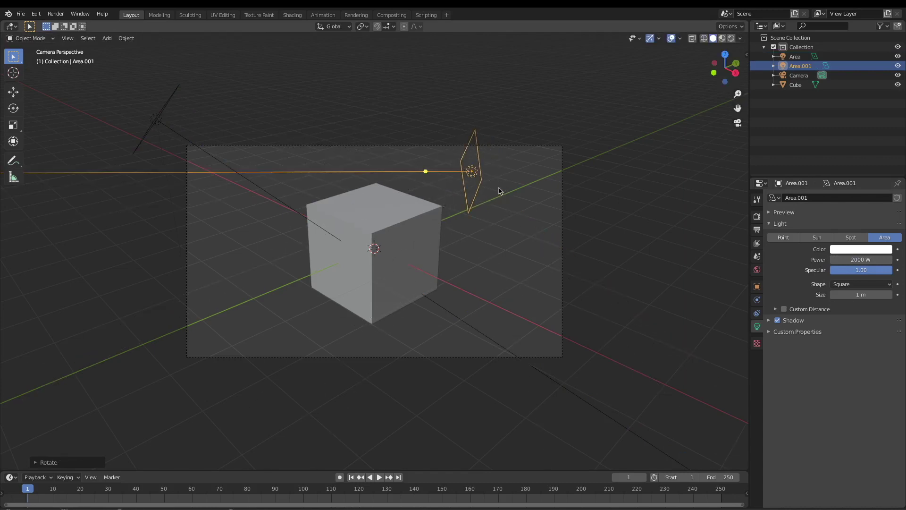
# - Move the duplicated light farther out beside the cube, lower it about 1.83 m along Z, and nudge it slightly closer
pyautogui.click(724, 53)
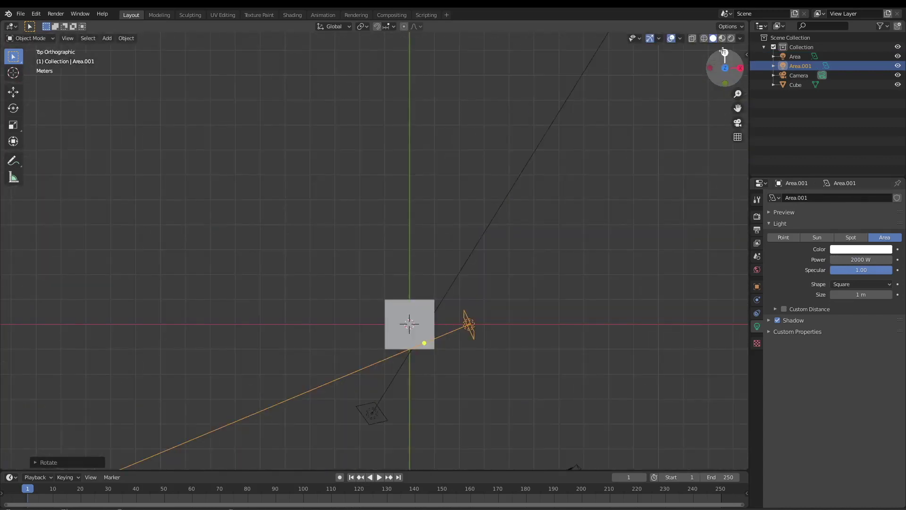
pyautogui.moveTo(476, 327); pyautogui.dragTo(558, 276)
pyautogui.click(736, 123)
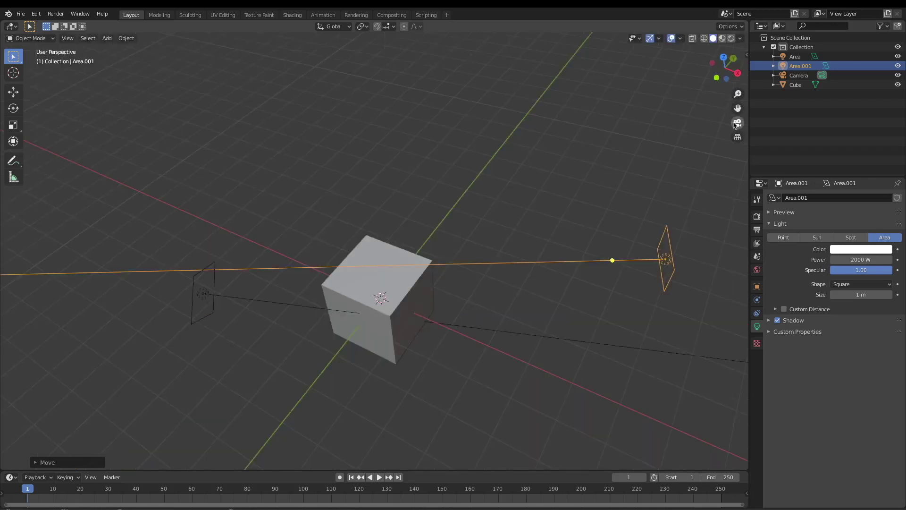
pyautogui.press('g')
pyautogui.press('z')
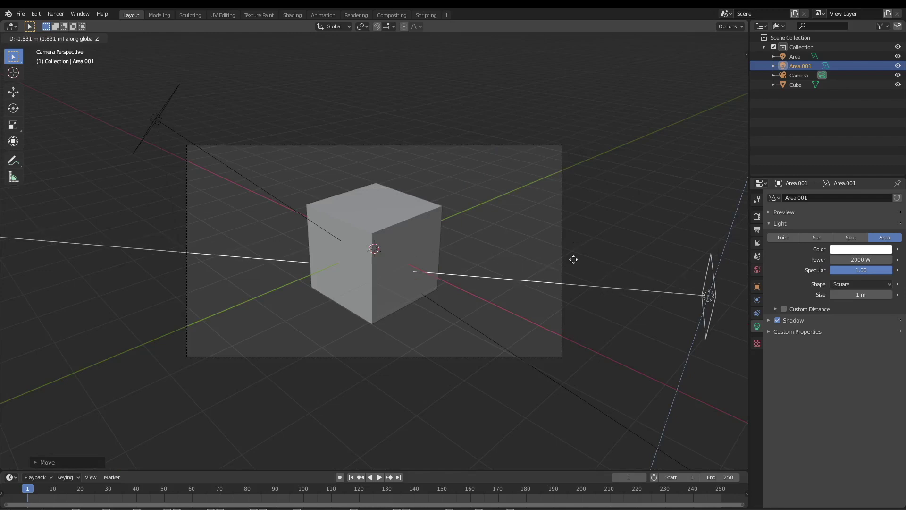
pyautogui.click(573, 259)
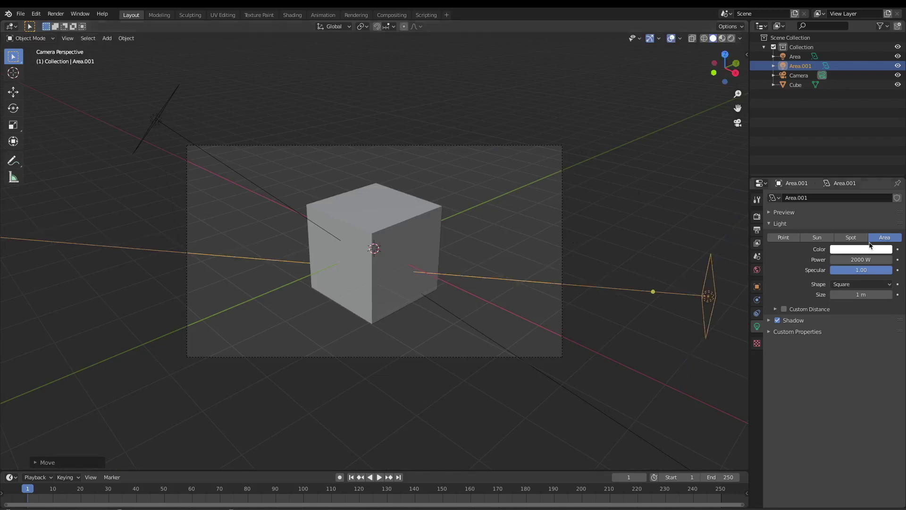
pyautogui.press('g')
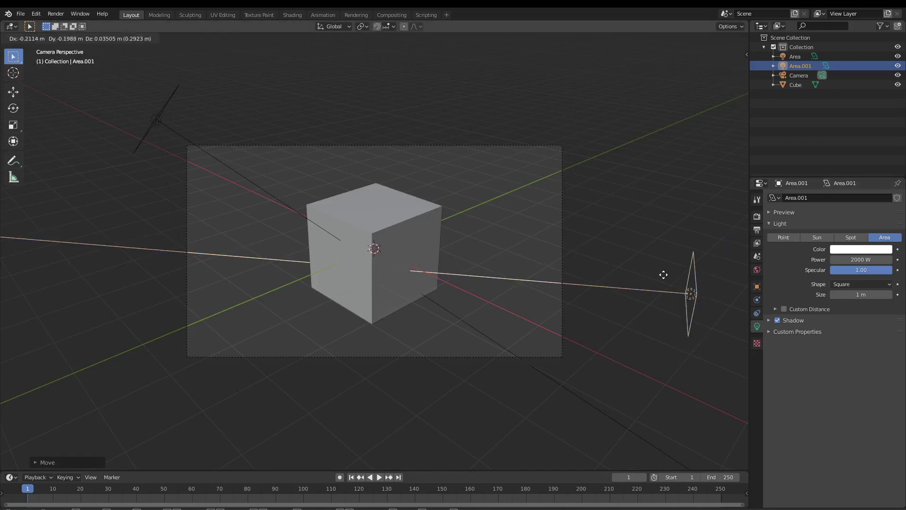
pyautogui.click(654, 273)
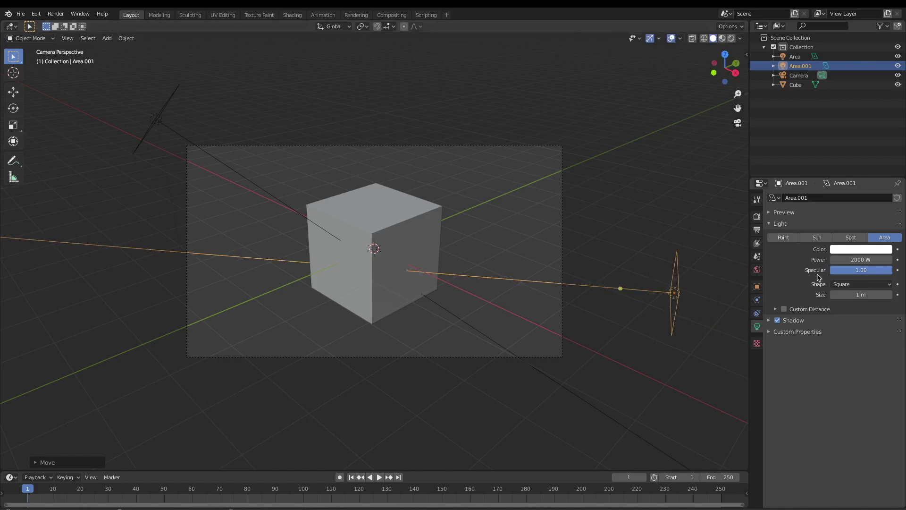
# - Set the second area light's power to 200 W
pyautogui.click(847, 259)
pyautogui.write('200')
pyautogui.press('Return')
# - Set the render engine to Cycles with GPU Compute as the device, and show the viewport in rendered shading
pyautogui.click(757, 243)
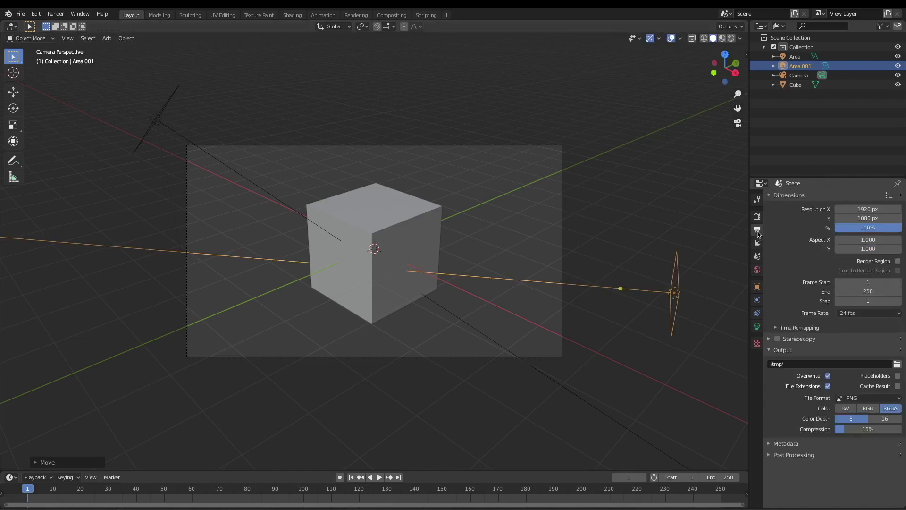
pyautogui.click(757, 217)
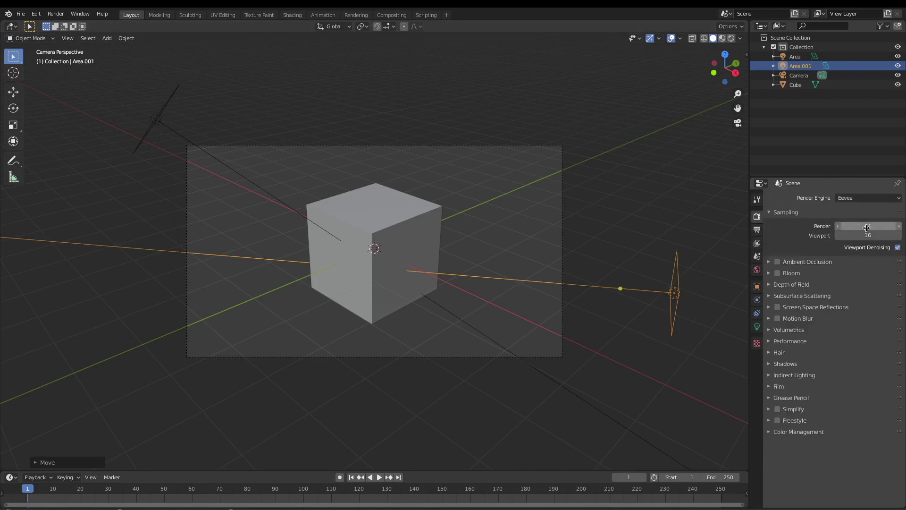
pyautogui.click(867, 198)
pyautogui.click(858, 231)
pyautogui.click(867, 221)
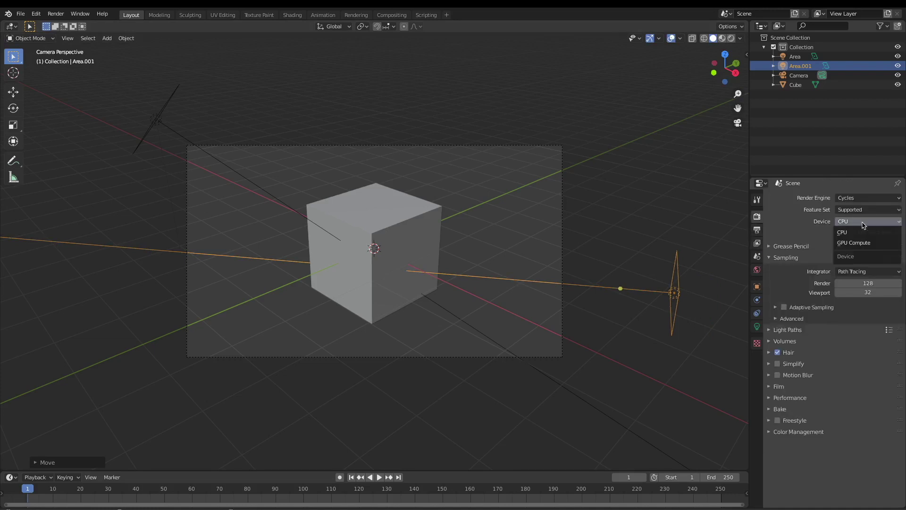
pyautogui.click(864, 242)
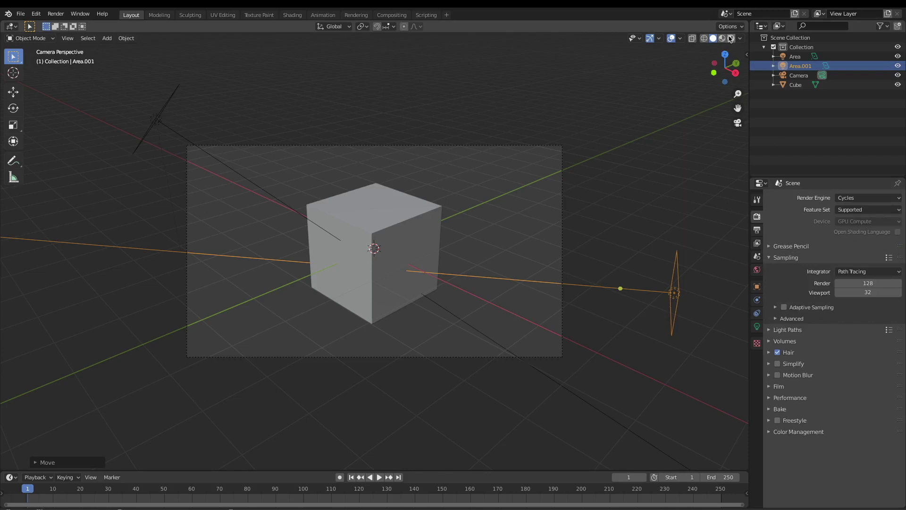
pyautogui.click(730, 38)
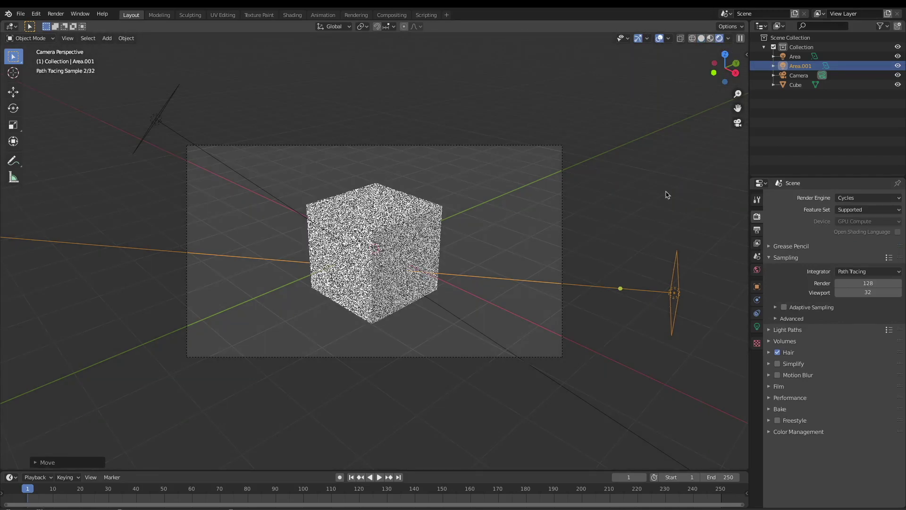
# - Set the power of the second area light, Area.001, to 100 W and return the viewport to solid shading
pyautogui.click(694, 290)
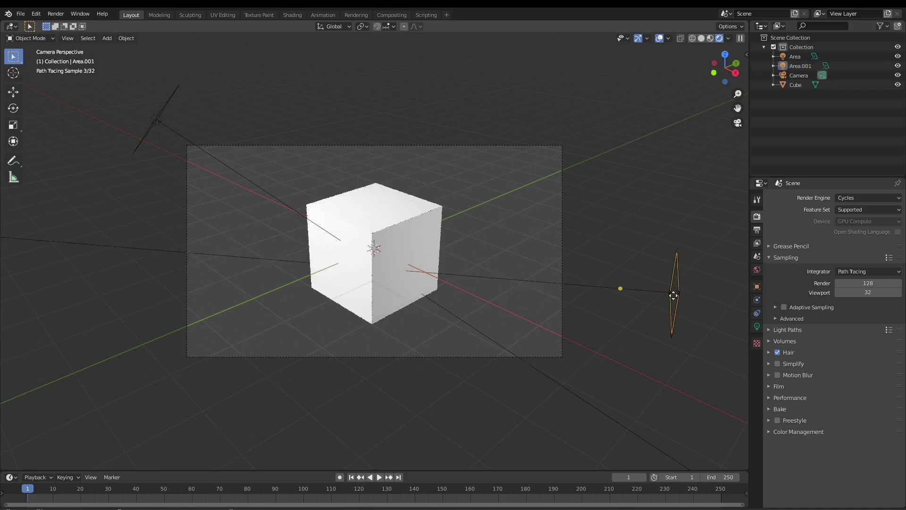
pyautogui.click(669, 290)
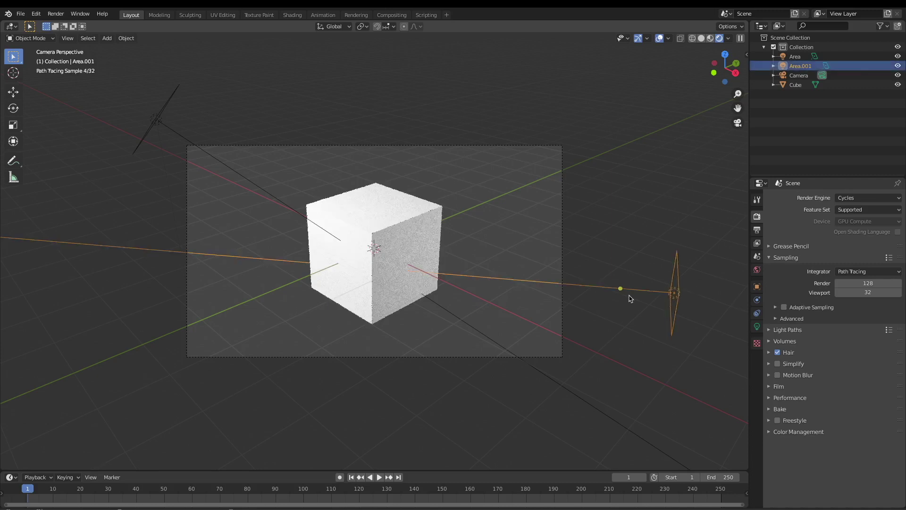
pyautogui.click(757, 326)
pyautogui.click(854, 260)
pyautogui.write('100')
pyautogui.press('Return')
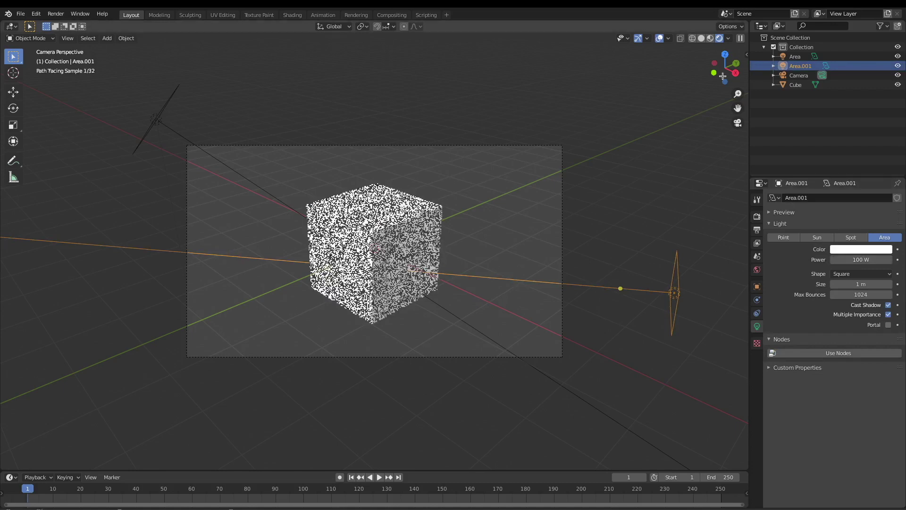
pyautogui.click(702, 39)
# - Duplicate the 100 W area light, rotate the copy to point downward, and place it above the cube in the camera view
pyautogui.hotkey('shift', 'd')
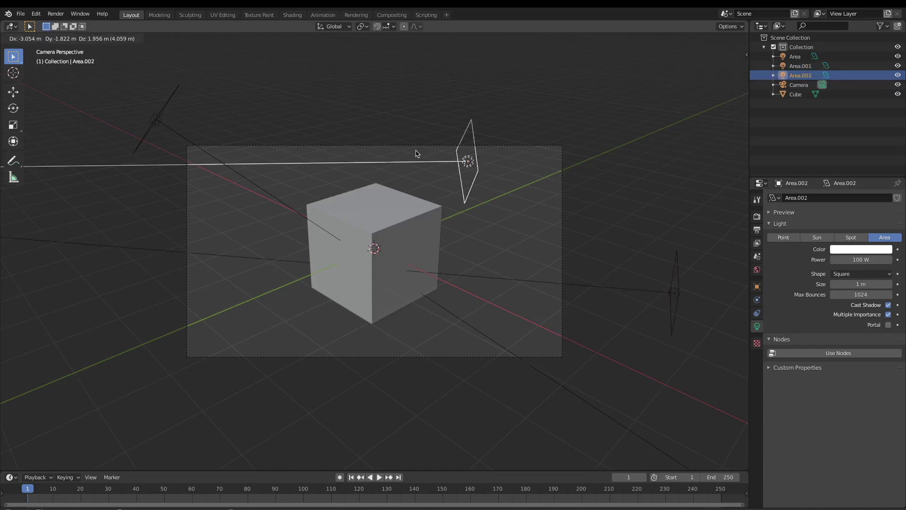
pyautogui.click(418, 153)
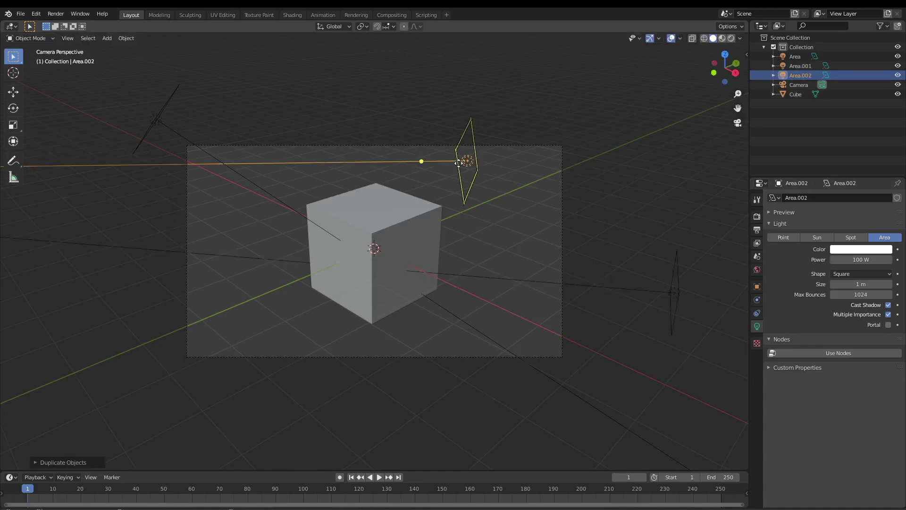
pyautogui.press('r')
pyautogui.click(528, 260)
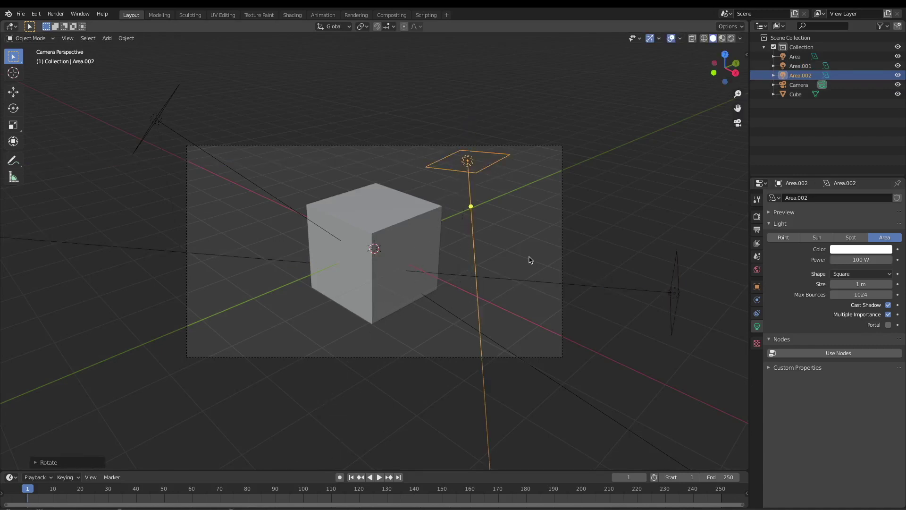
pyautogui.press('g')
pyautogui.click(406, 220)
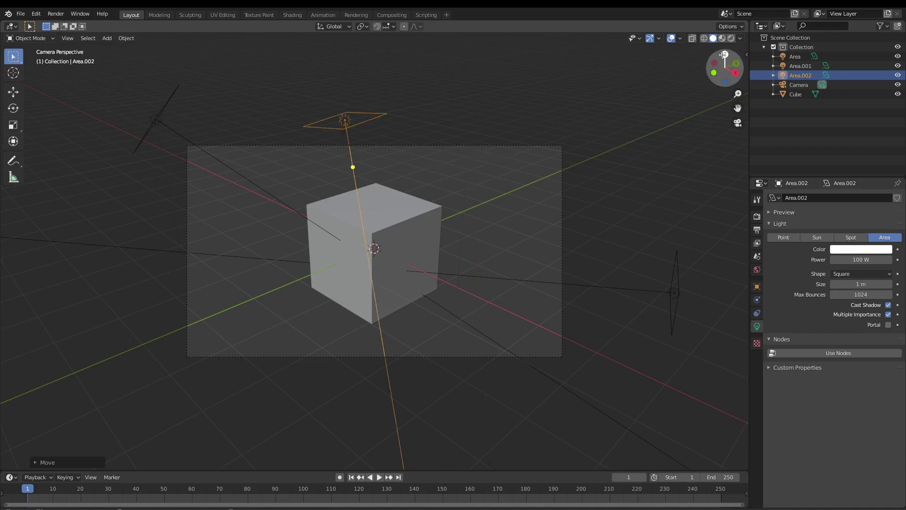
# - Reposition the third area light in the top view, just off the cube's back corner opposite the camera
pyautogui.click(724, 55)
pyautogui.press('g')
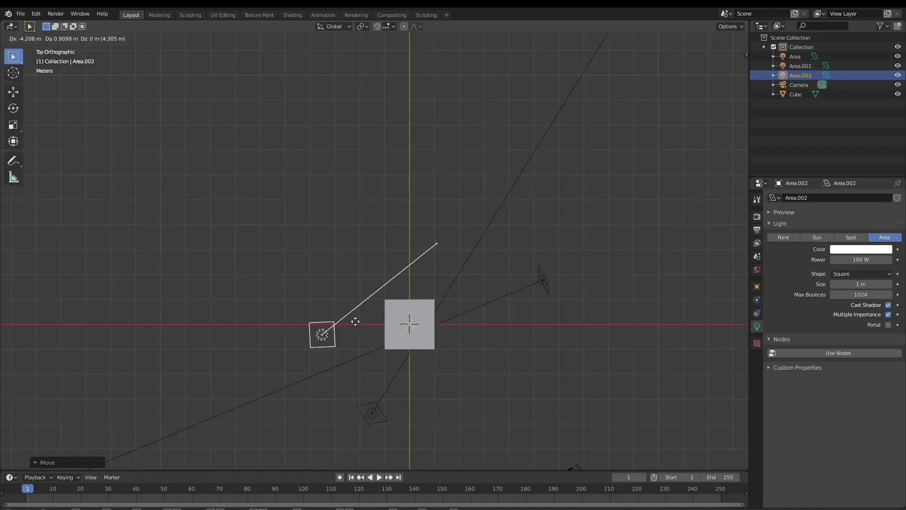
pyautogui.click(388, 272)
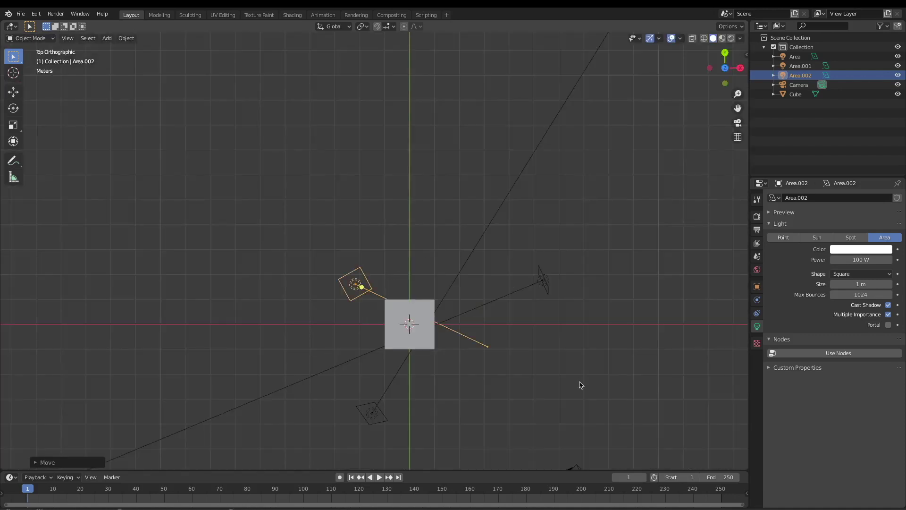
# - Move the third area light away from the cube and tilt it to aim at the cube from behind, ending in camera view
pyautogui.moveTo(580, 384); pyautogui.dragTo(580, 386, button='middle')
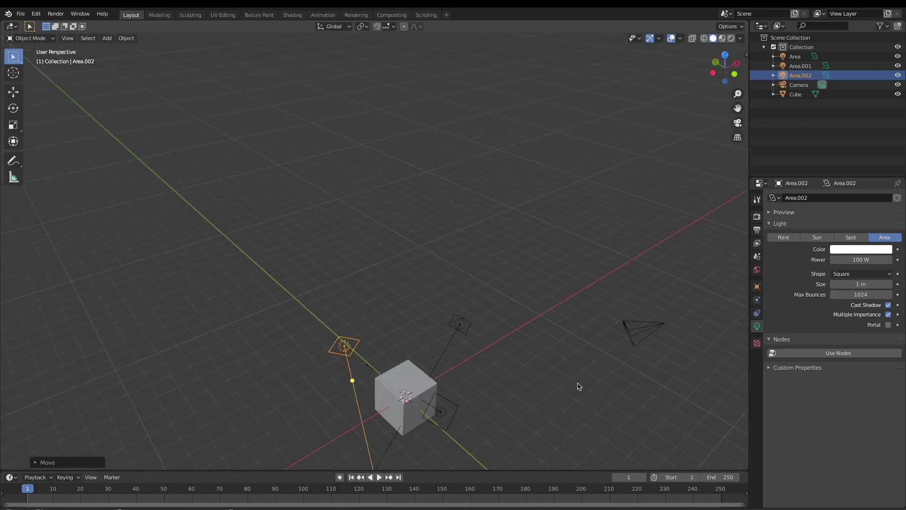
pyautogui.press('ctrl+KP_1')
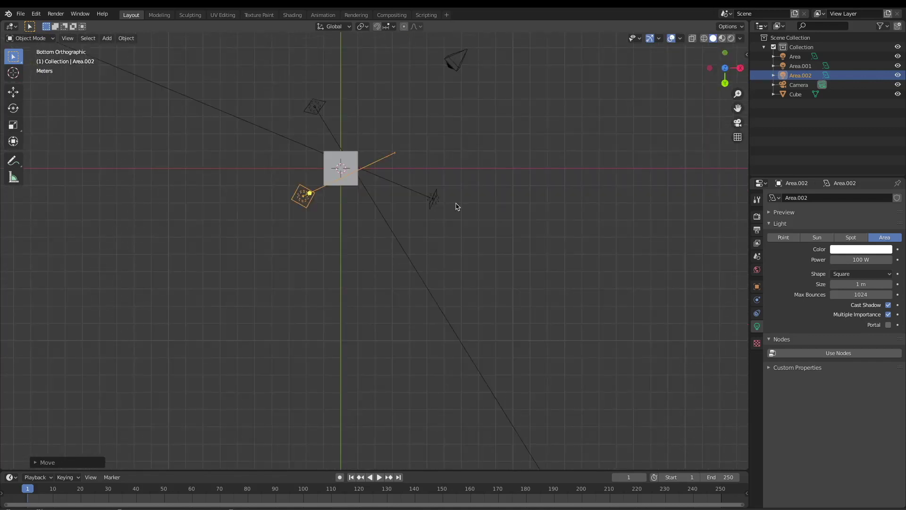
pyautogui.moveTo(456, 206); pyautogui.dragTo(696, 63, button='middle')
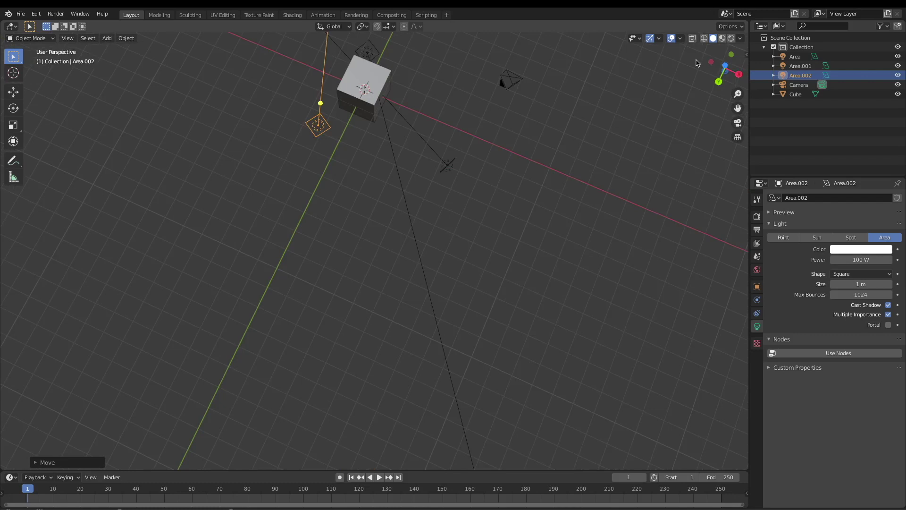
pyautogui.moveTo(697, 63); pyautogui.dragTo(538, 331, button='middle')
pyautogui.press('g')
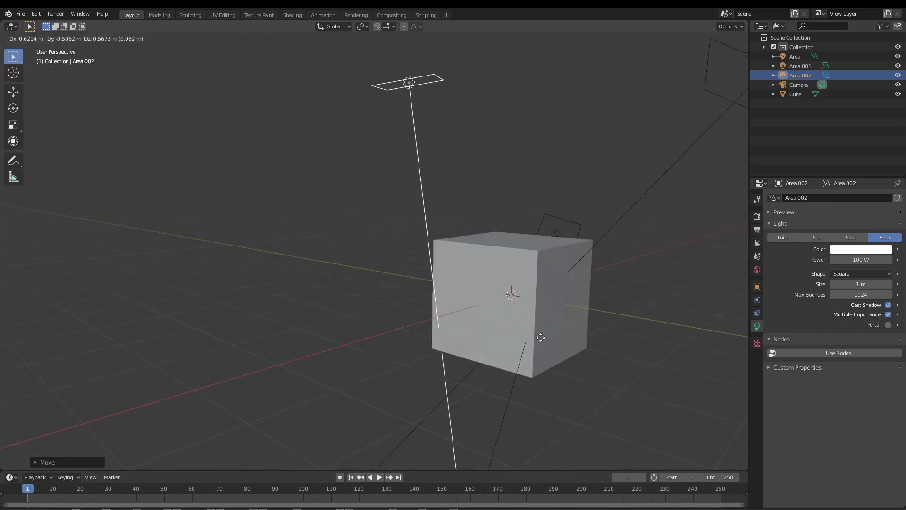
pyautogui.press('r')
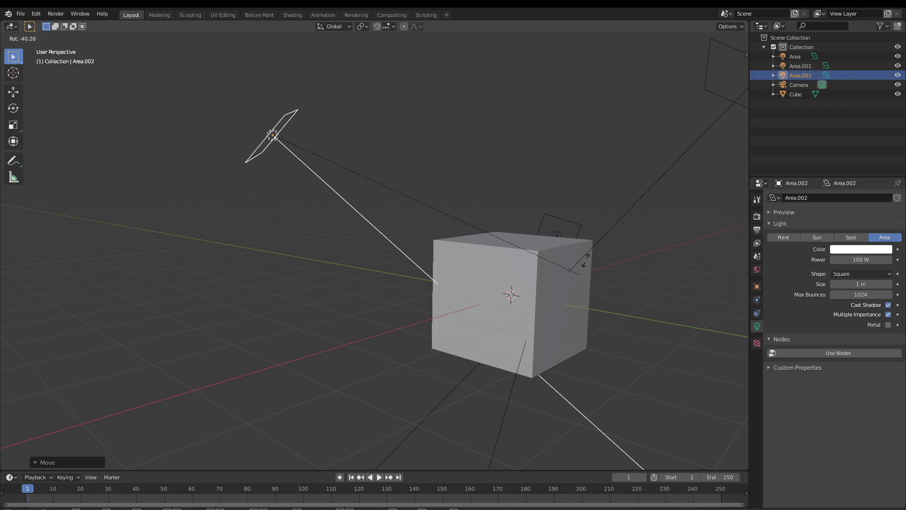
pyautogui.click(722, 138)
pyautogui.click(738, 122)
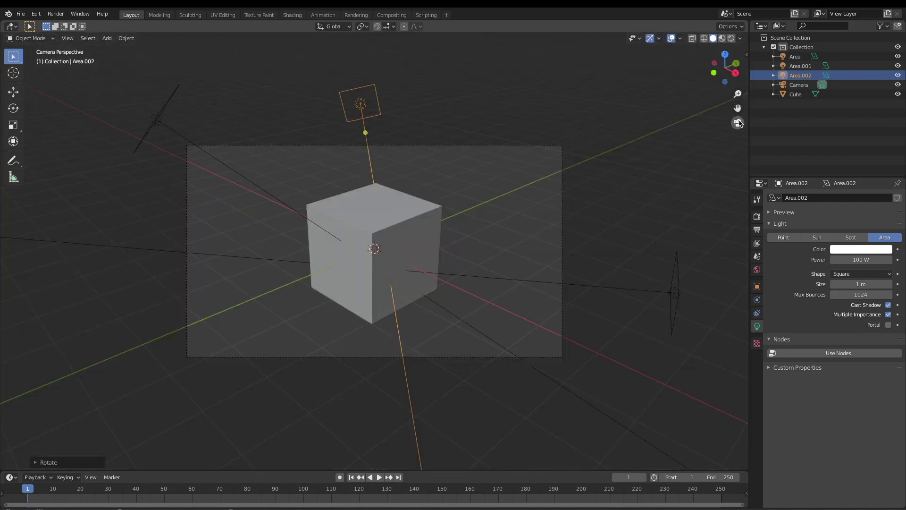
# - Set the power of the third area light, Area.002, to 500 W and preview the scene with rendered shading
pyautogui.click(870, 260)
pyautogui.write('500')
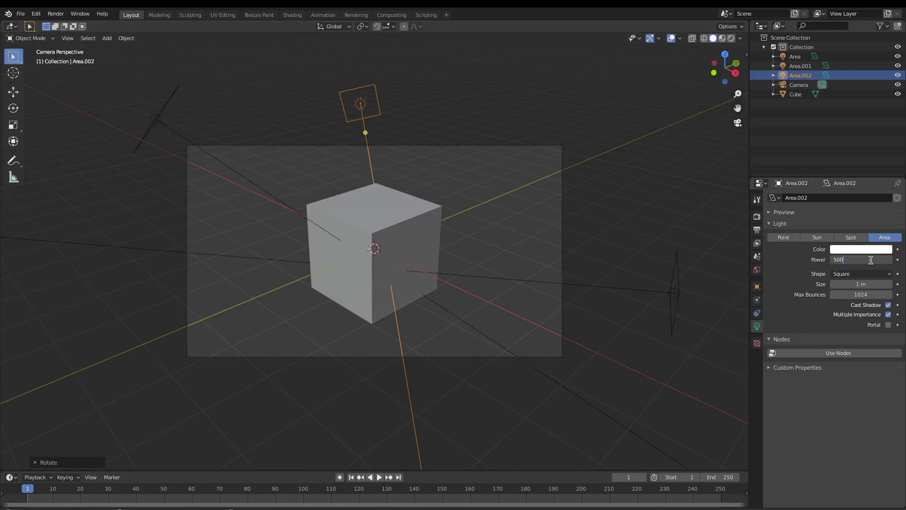
pyautogui.click(731, 38)
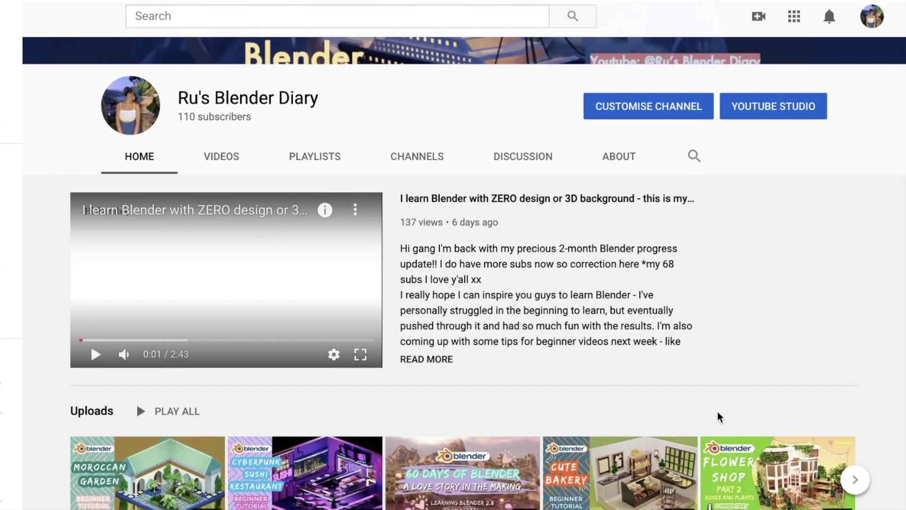
# - Switch to the Blender tutorial channel's page on YouTube and browse its uploaded videos
pyautogui.scroll(-3, 719, 417)
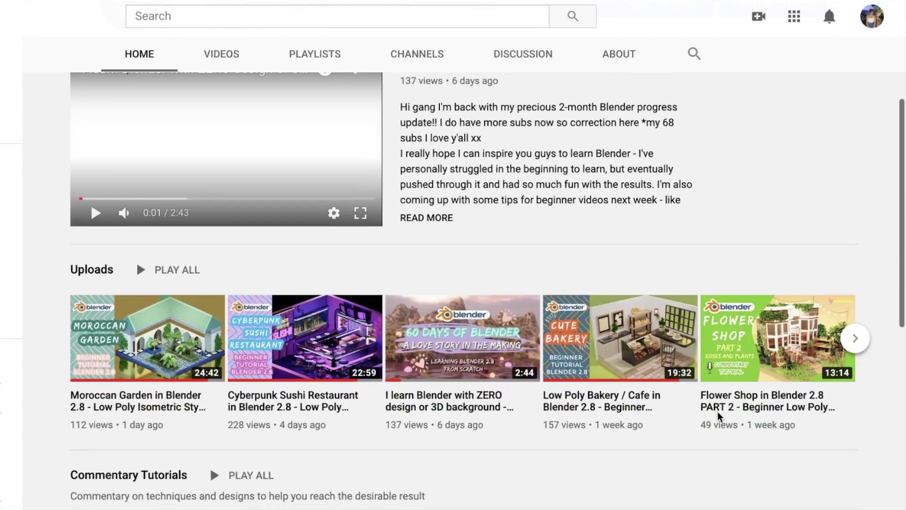
pyautogui.click(217, 54)
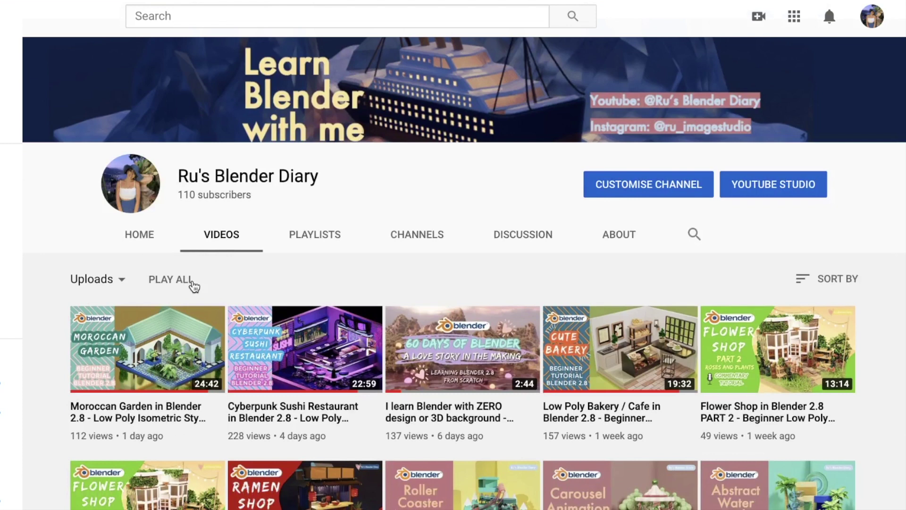
pyautogui.scroll(-2, 194, 286)
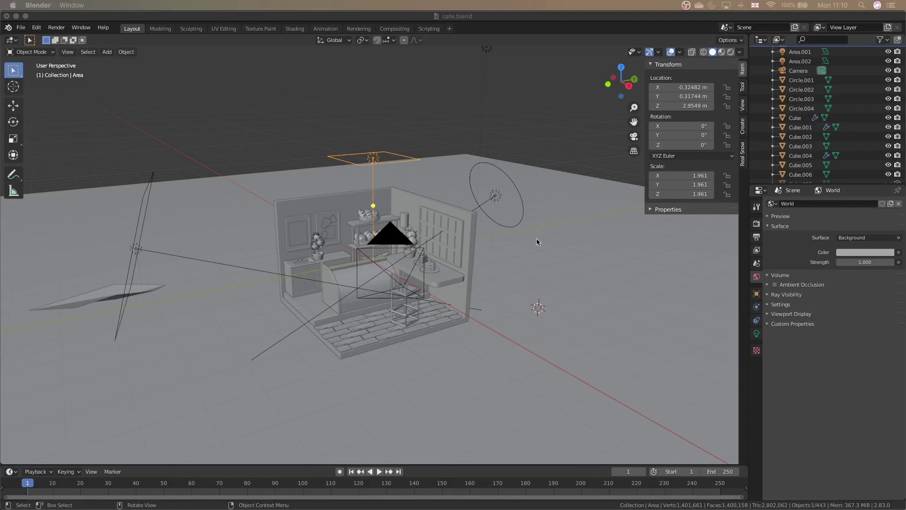
# - Switch to cafe.blend in Blender and examine the world color and the placement of lights around the cafe room
pyautogui.scroll(5, 536, 241)
pyautogui.scroll(-5, 536, 242)
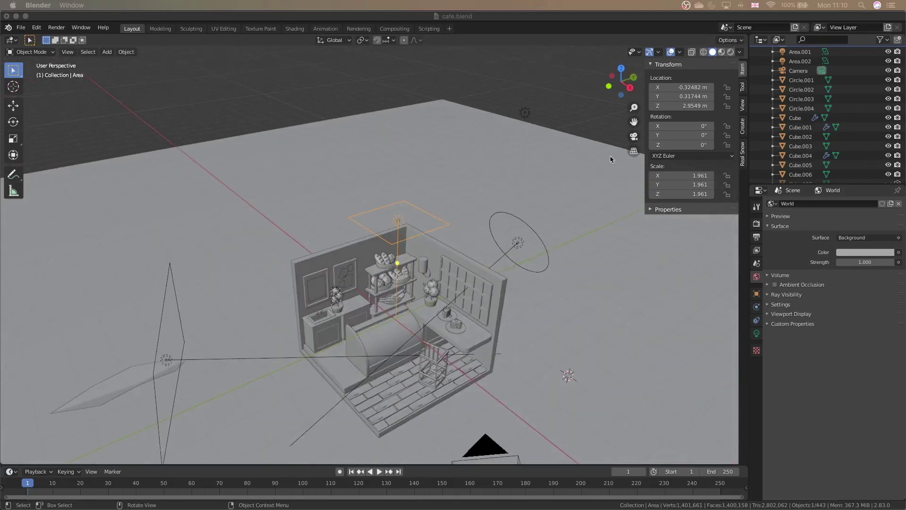
pyautogui.moveTo(636, 122); pyautogui.dragTo(743, 255)
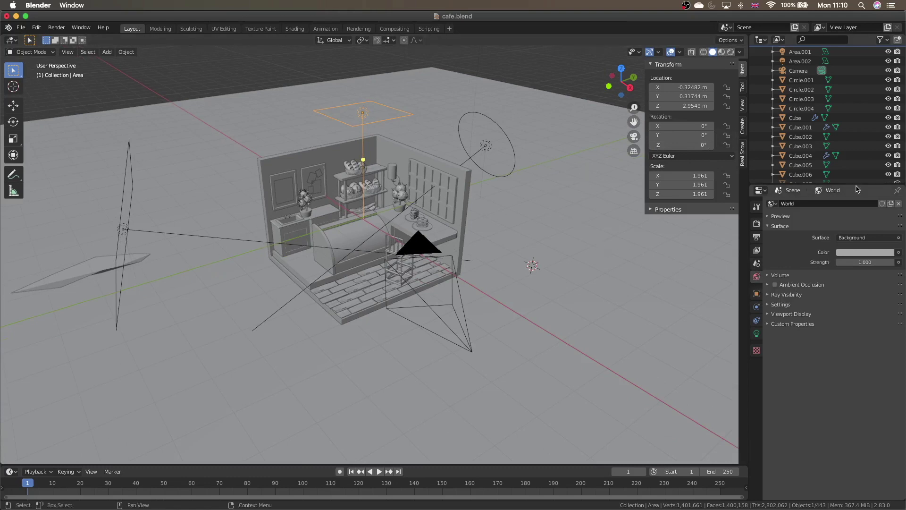
pyautogui.click(864, 255)
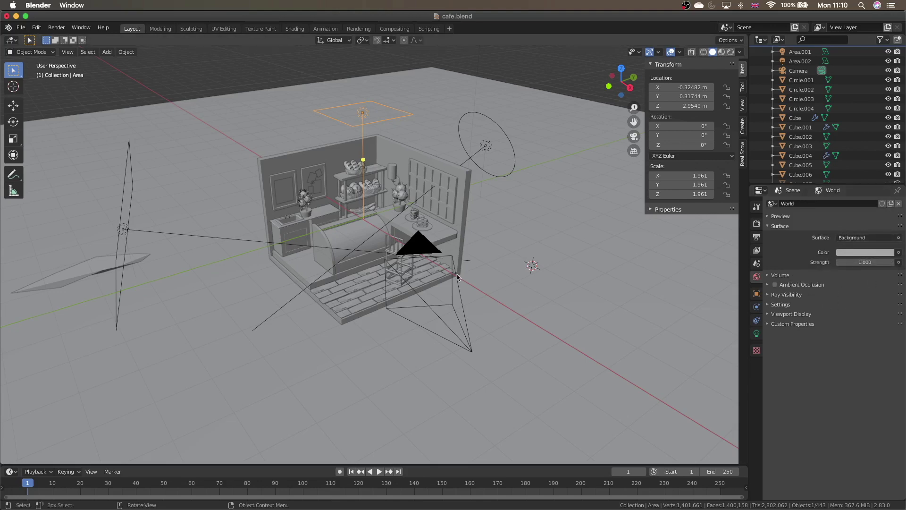
pyautogui.moveTo(386, 252); pyautogui.dragTo(627, 223, button='middle')
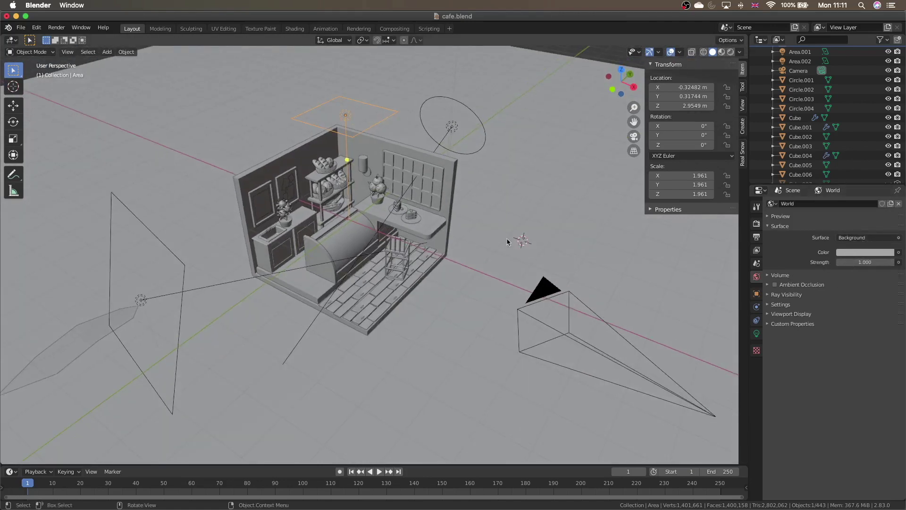
pyautogui.moveTo(380, 213); pyautogui.dragTo(381, 216, button='middle')
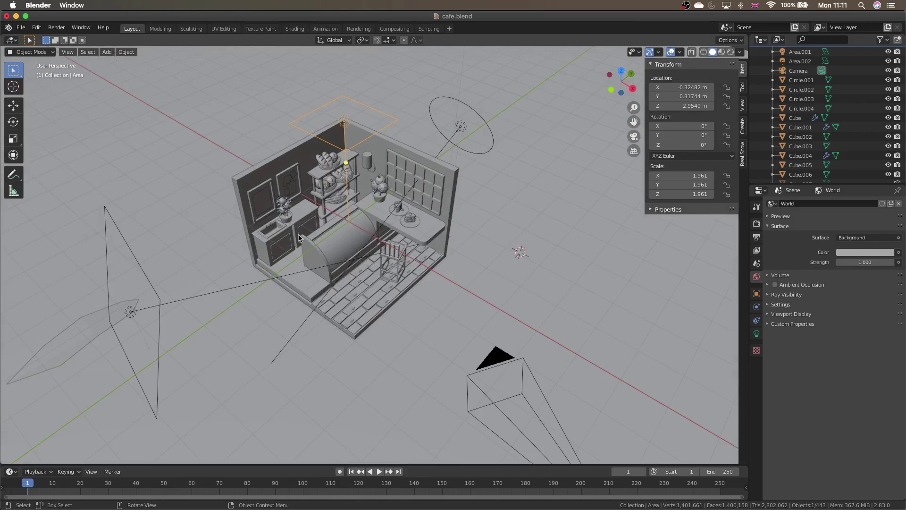
pyautogui.moveTo(414, 199); pyautogui.dragTo(413, 199, button='middle')
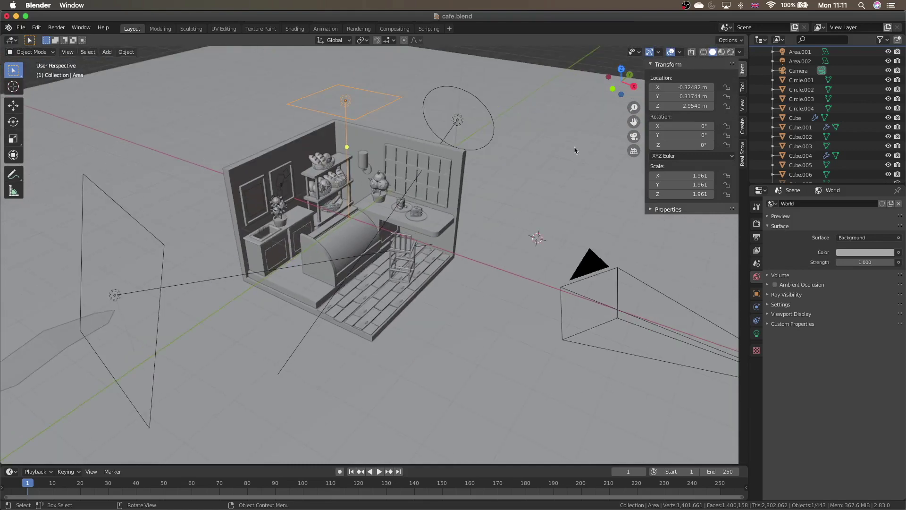
# - Look through the camera and inspect the color and power of the area light above the cafe room
pyautogui.click(635, 140)
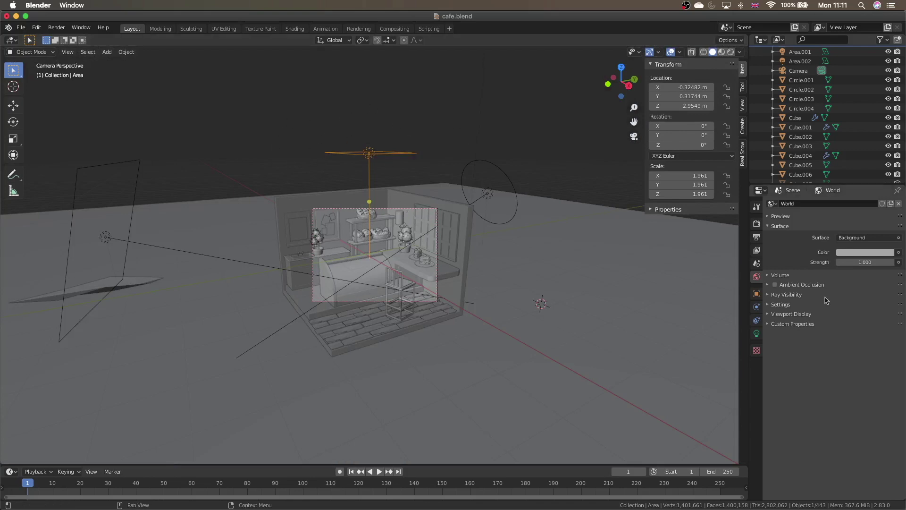
pyautogui.click(757, 333)
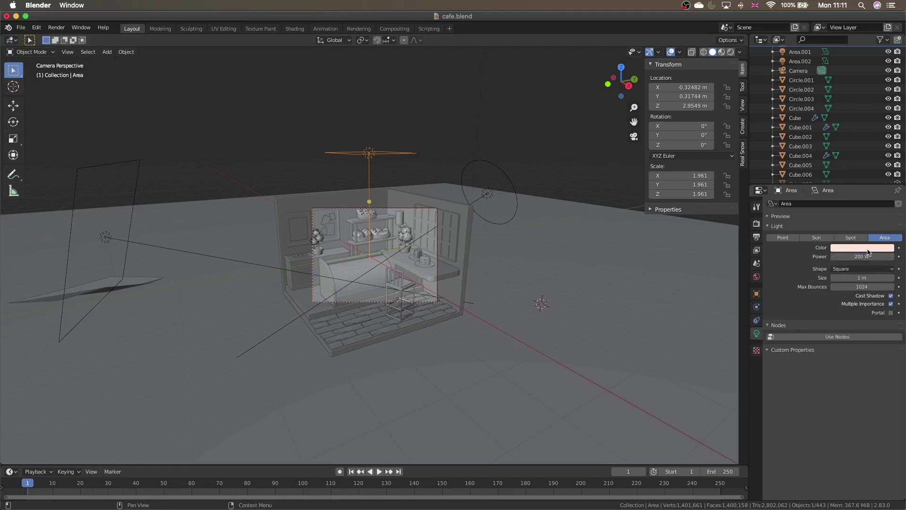
pyautogui.click(871, 246)
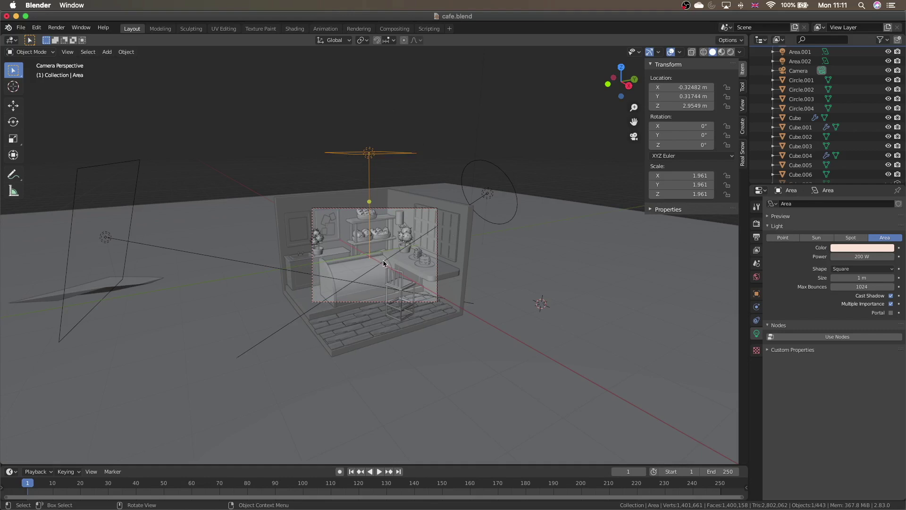
# - Compare the settings of the cafe's three area lights: overhead, in front of the room, and behind the window
pyautogui.click(277, 271)
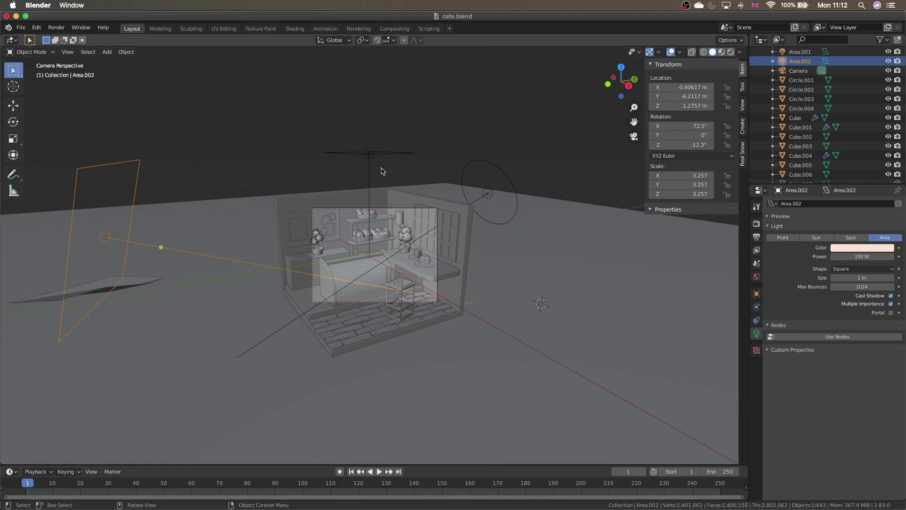
pyautogui.click(371, 244)
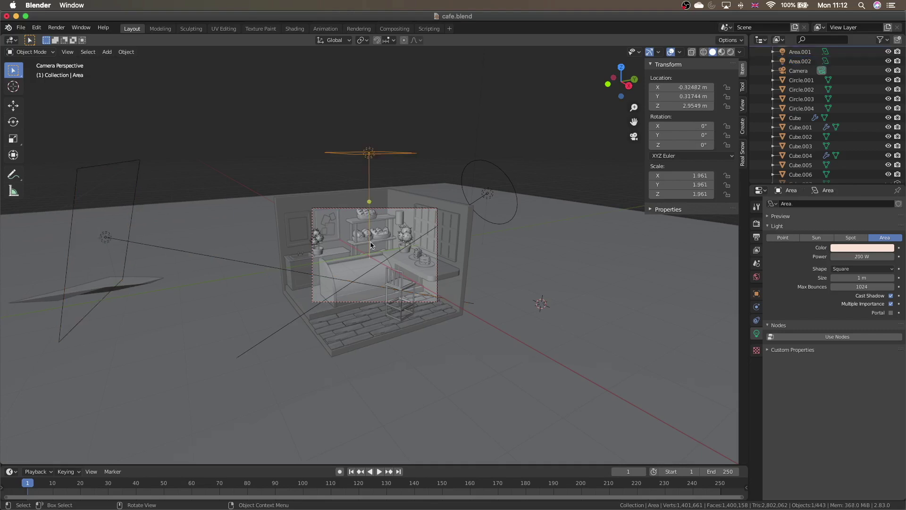
pyautogui.click(281, 272)
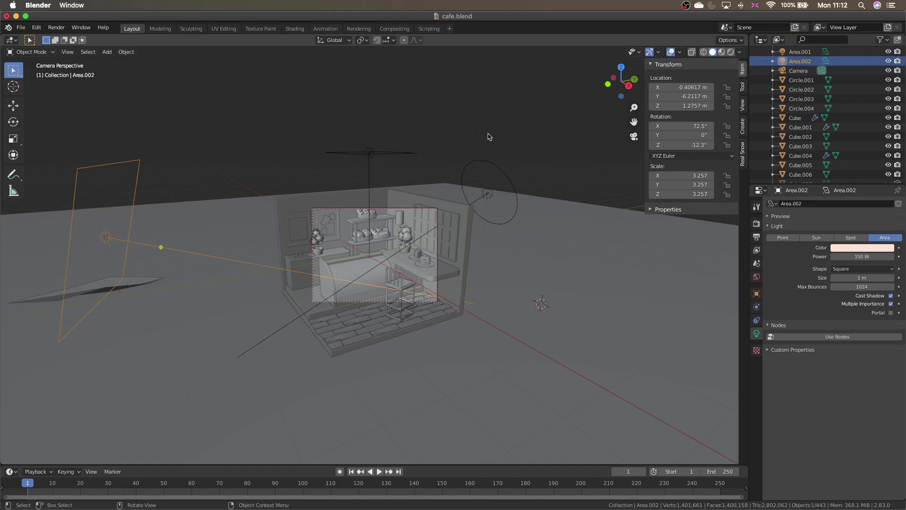
pyautogui.click(443, 222)
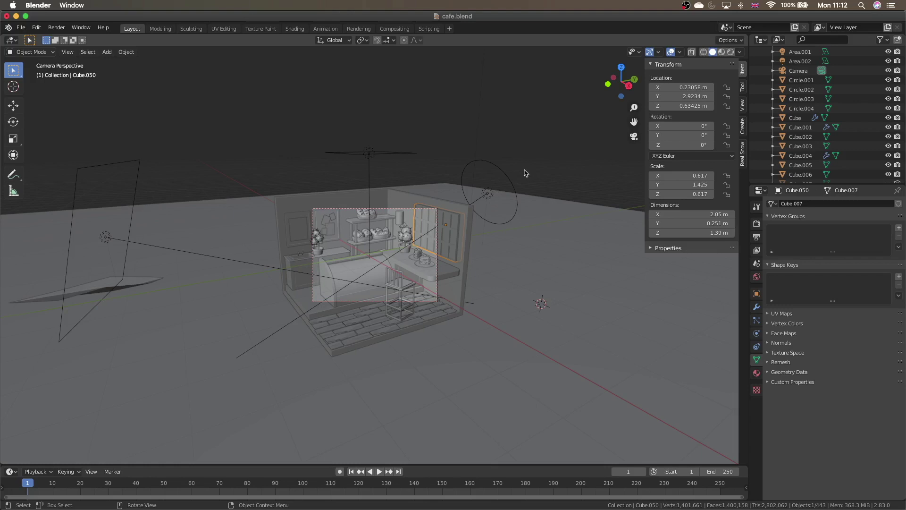
pyautogui.click(490, 195)
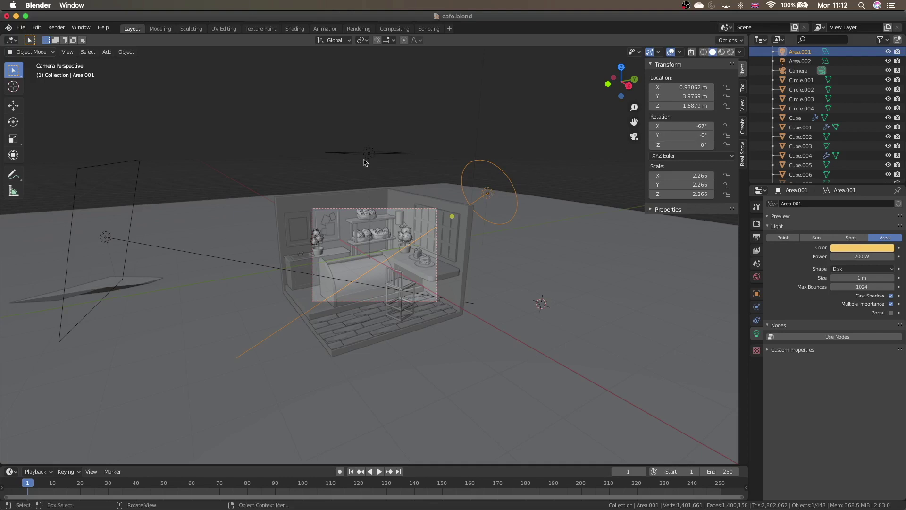
pyautogui.click(106, 238)
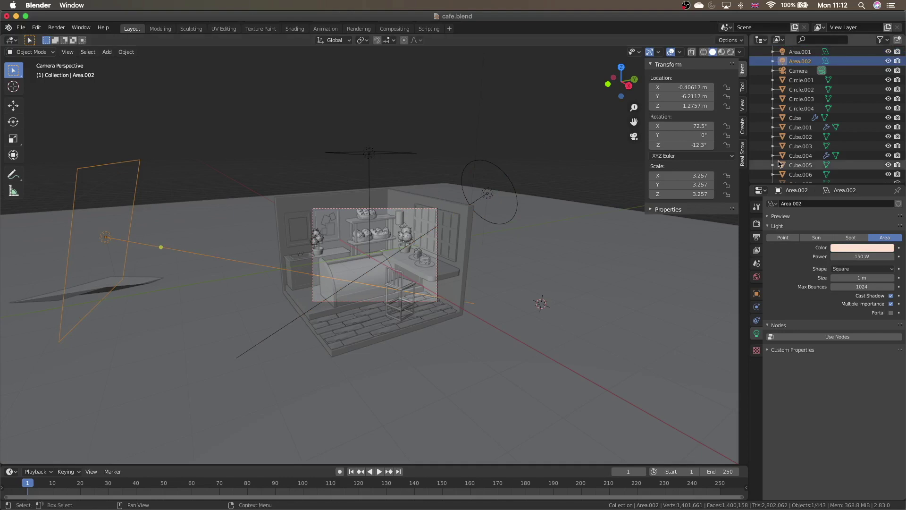
pyautogui.click(488, 193)
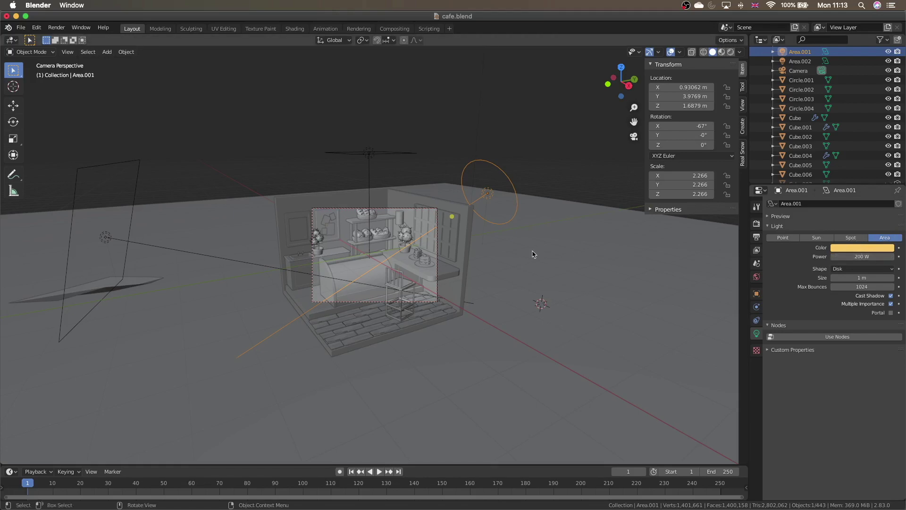
# - Examine the sushi restaurant model in cyberpunk sushi.blend from several angles and through the camera
pyautogui.scroll(10, 532, 254)
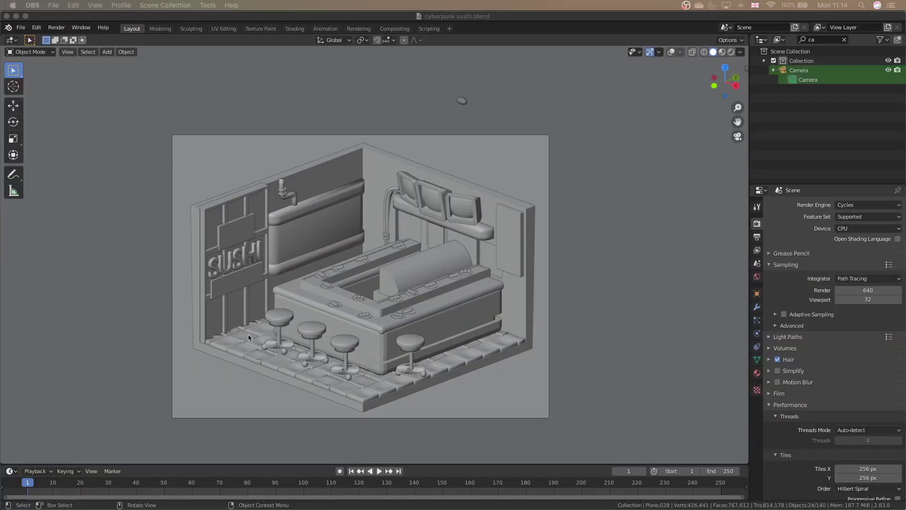
pyautogui.scroll(10, 410, 288)
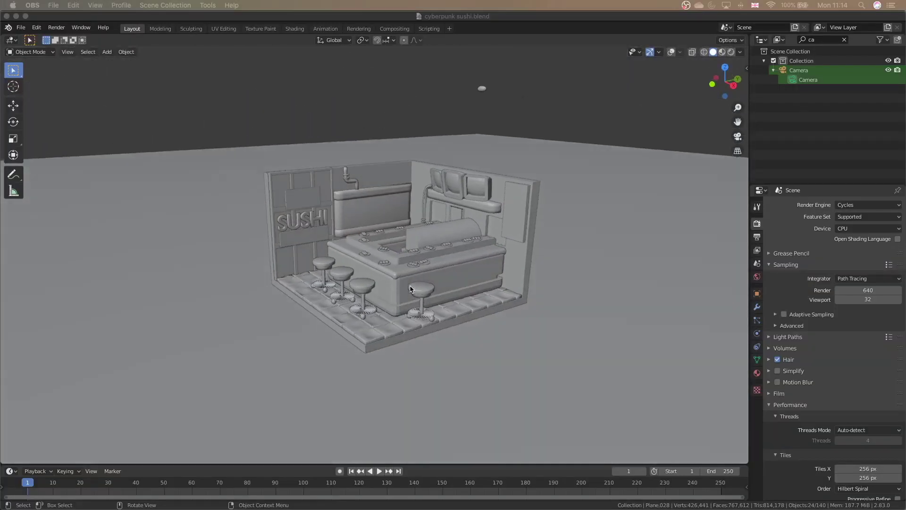
pyautogui.scroll(5, 410, 289)
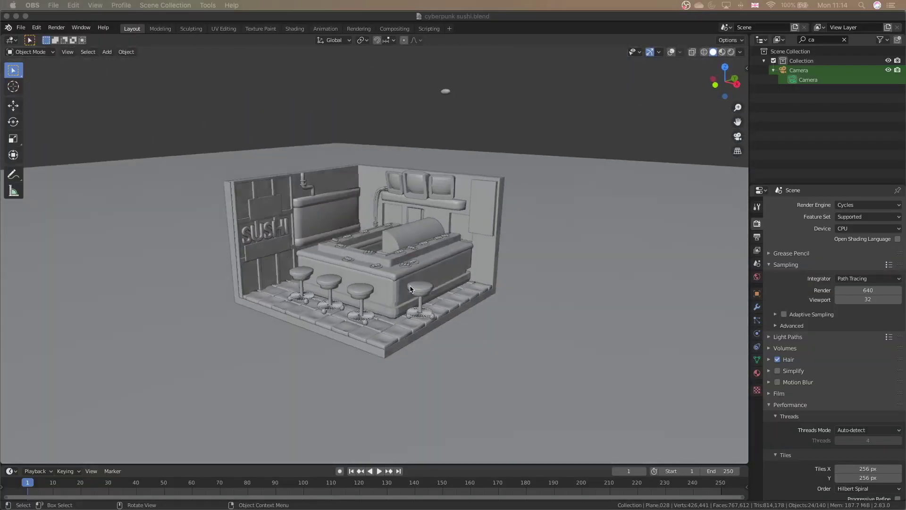
pyautogui.click(738, 137)
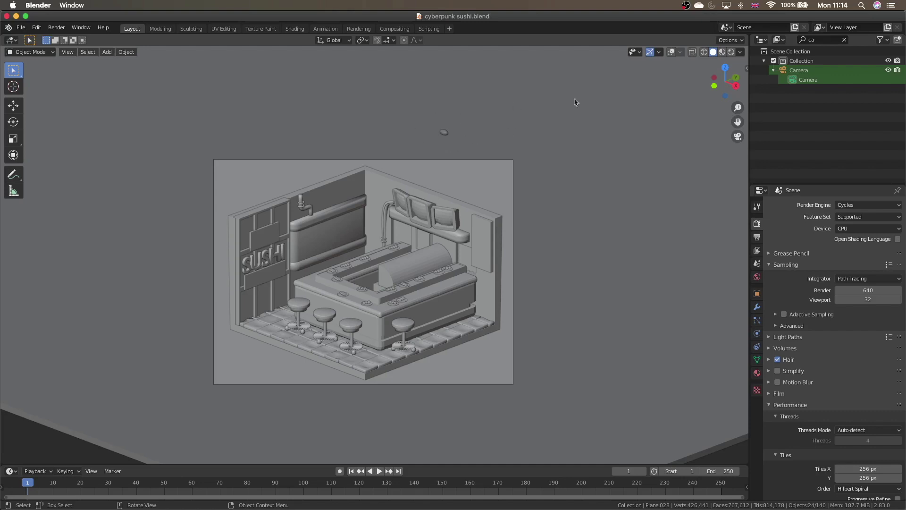
pyautogui.scroll(3, 390, 259)
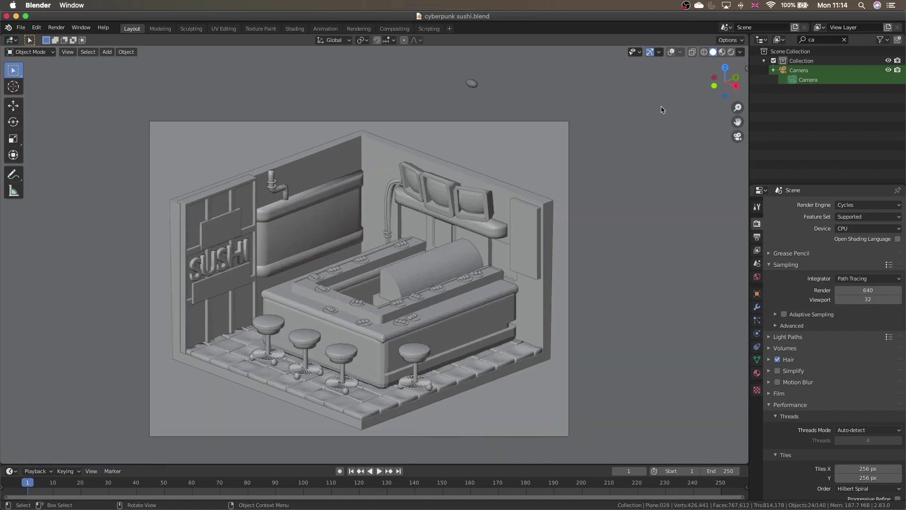
pyautogui.scroll(-5, 631, 124)
pyautogui.scroll(2, 631, 124)
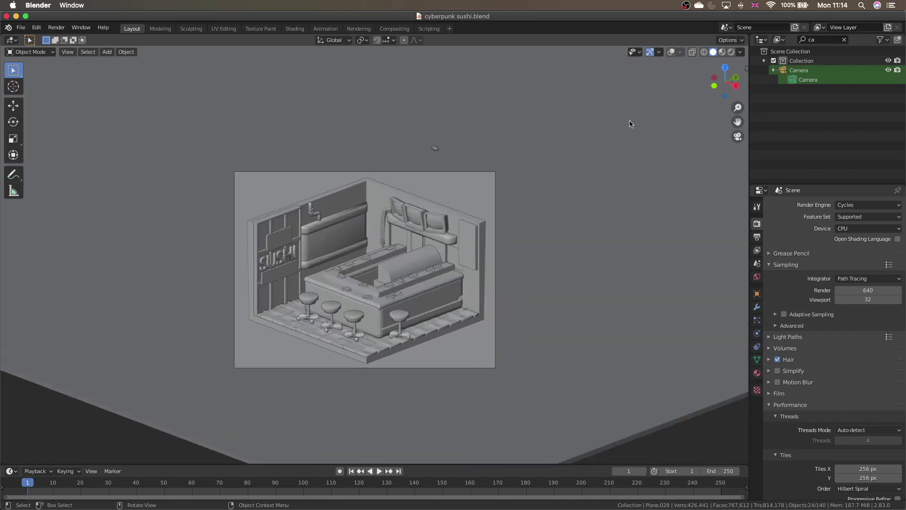
# - Turn on the viewport overlays in the sushi restaurant's camera view and switch to rendered shading
pyautogui.click(671, 52)
pyautogui.scroll(2, 467, 160)
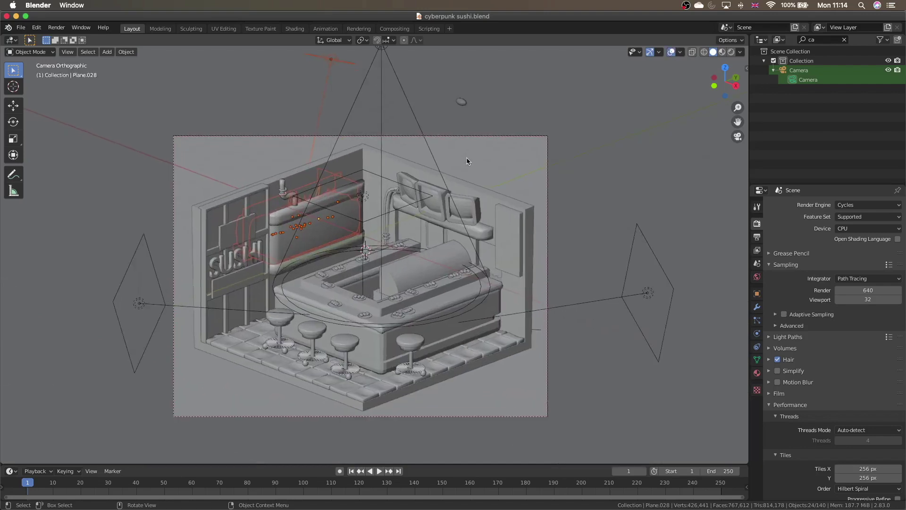
pyautogui.scroll(-1, 467, 160)
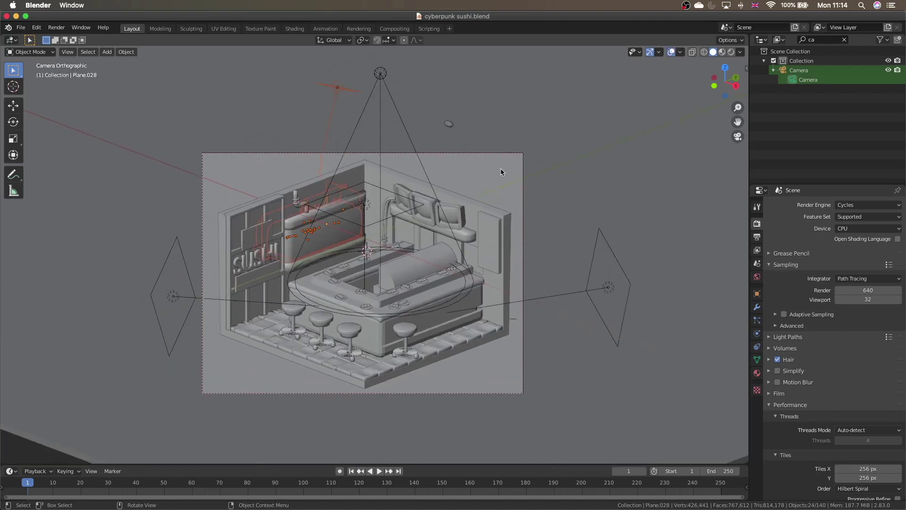
pyautogui.click(559, 152)
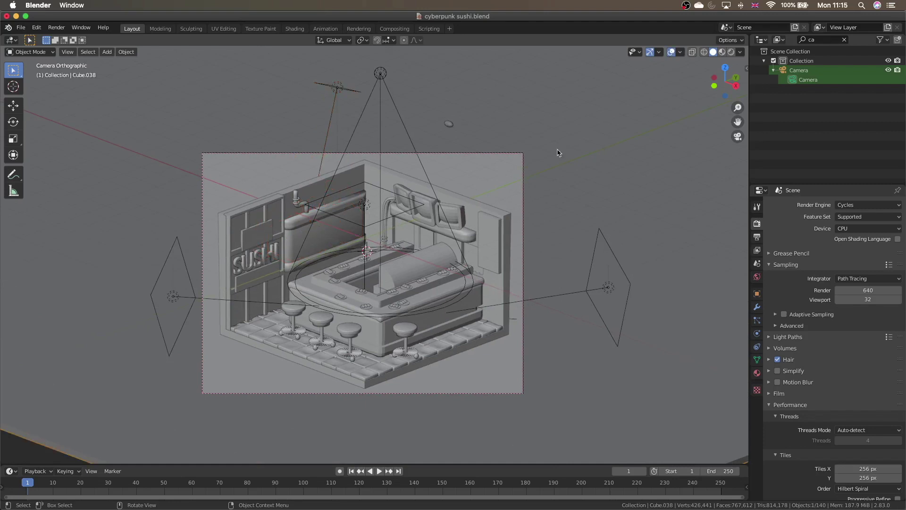
pyautogui.click(731, 52)
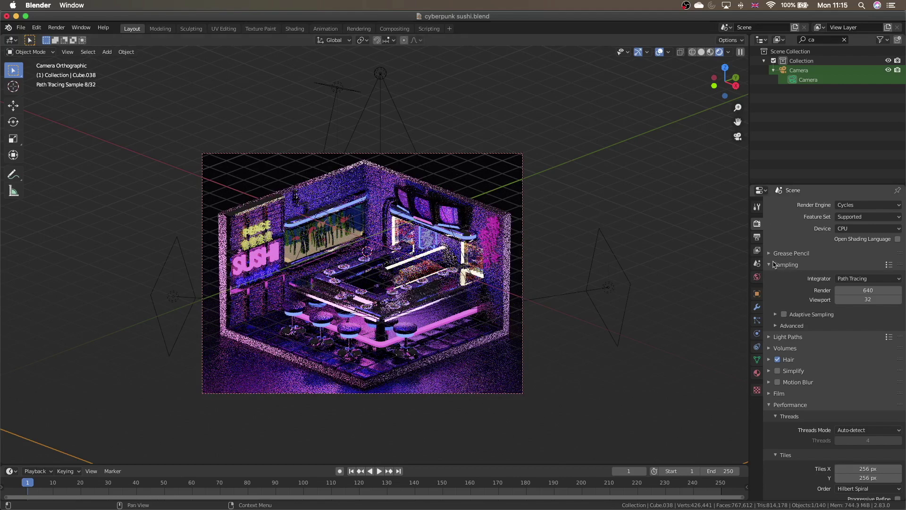
# - Inspect the world background color and the silver material of the sushi restaurant's counter
pyautogui.click(757, 278)
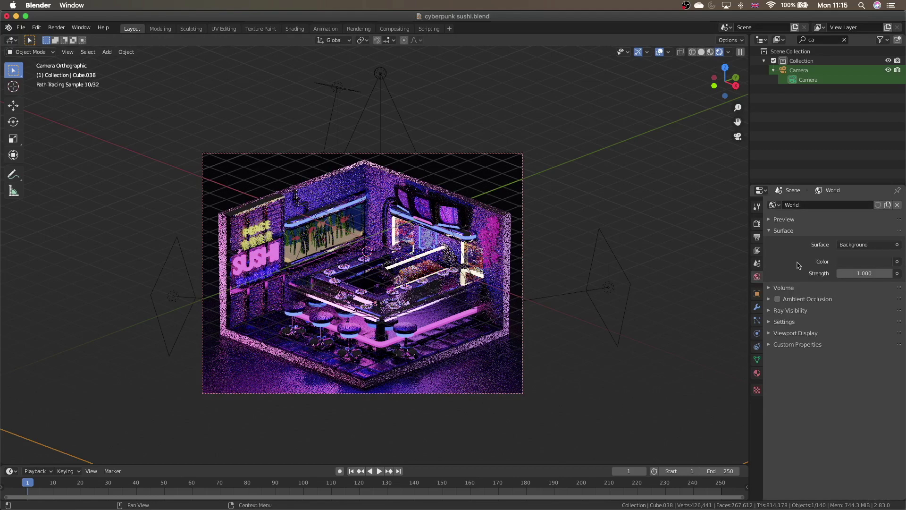
pyautogui.click(875, 263)
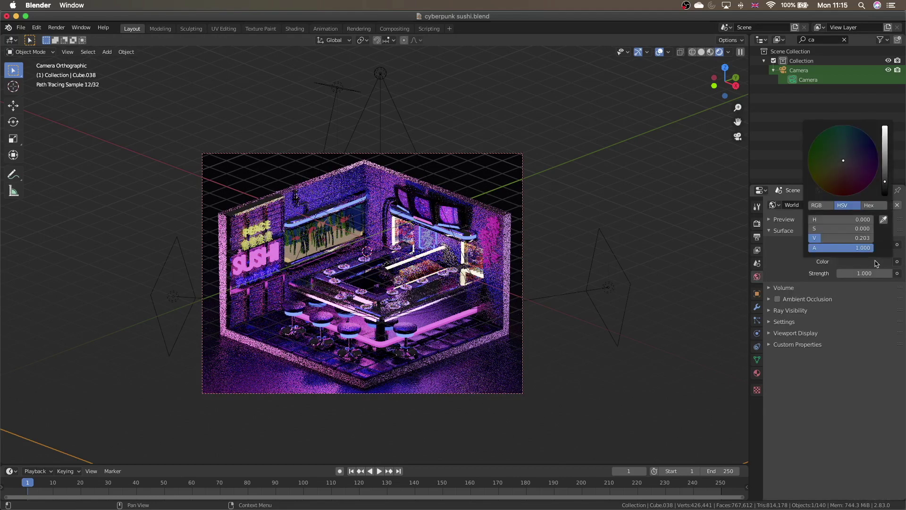
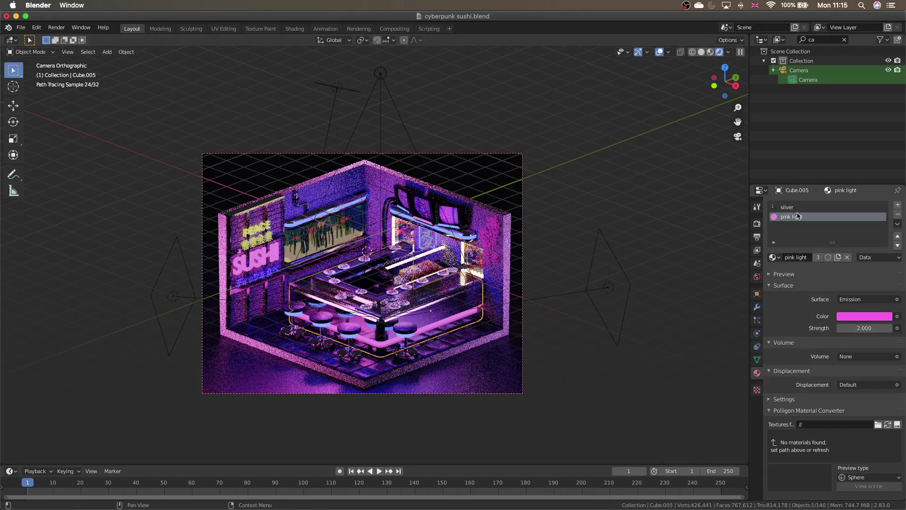
pyautogui.click(786, 209)
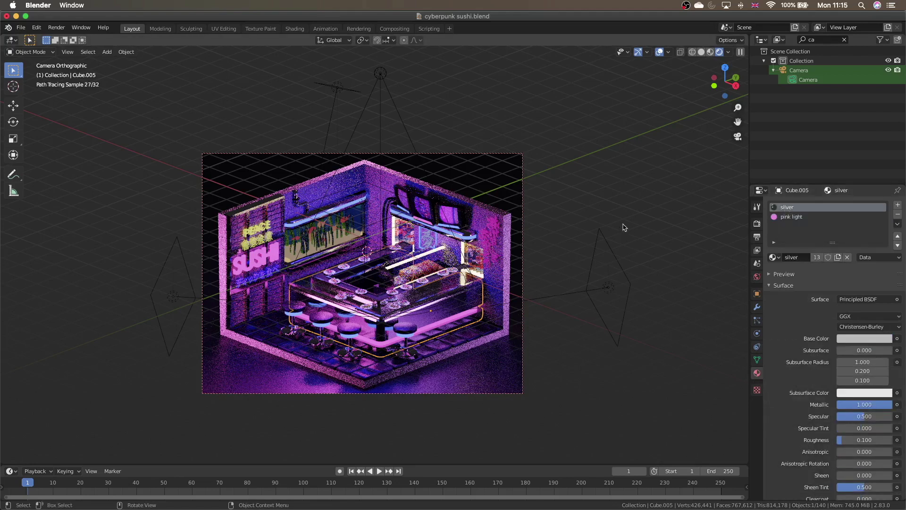
# - Inspect the counter's pink light material and its surface shader choices, keeping Emission
pyautogui.click(824, 217)
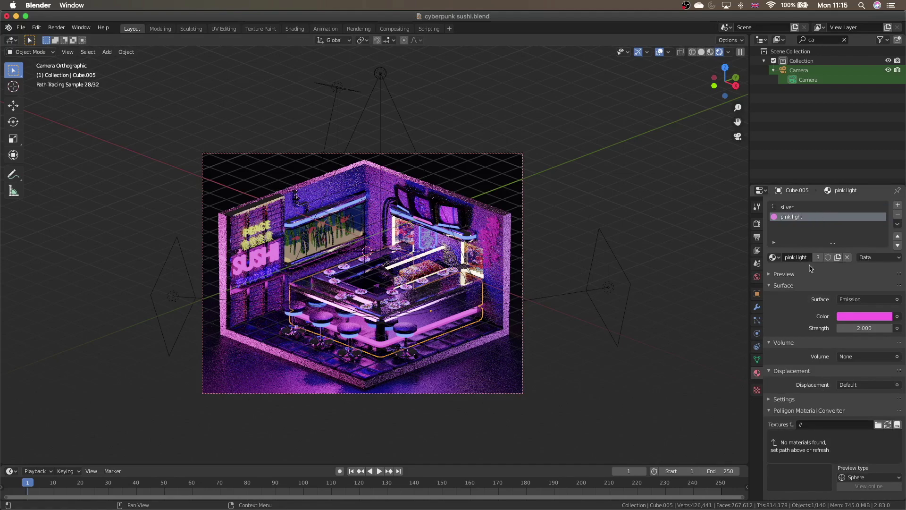
pyautogui.click(855, 299)
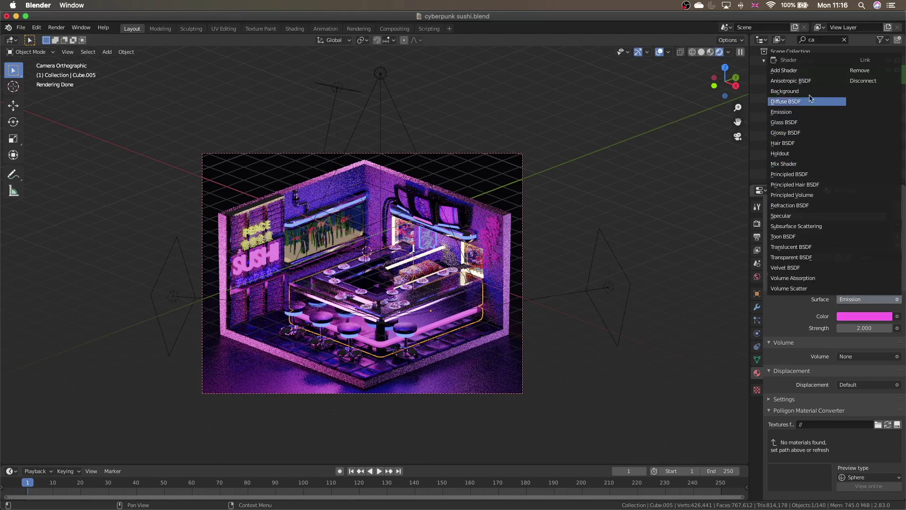
pyautogui.click(780, 114)
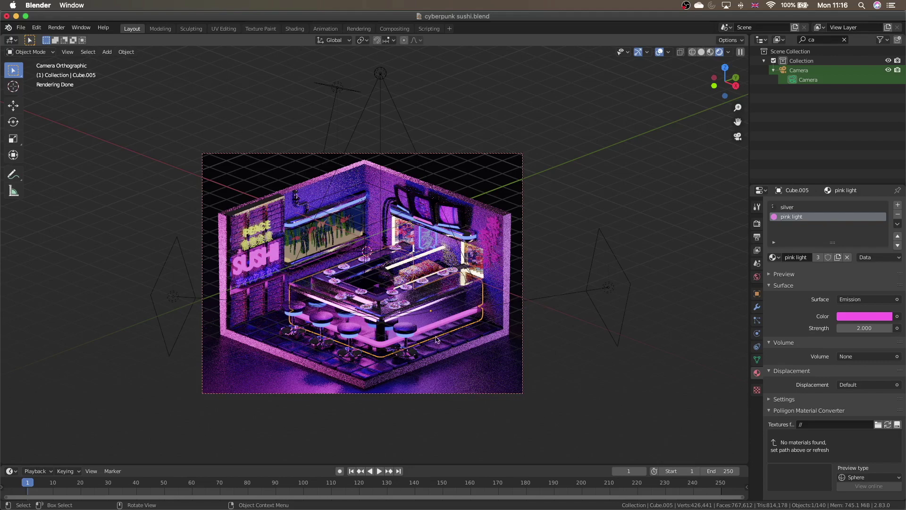
# - Examine the blue light emission material on the bar stools, the wall shelf, the monitor and the ledge beneath the monitors
pyautogui.click(409, 332)
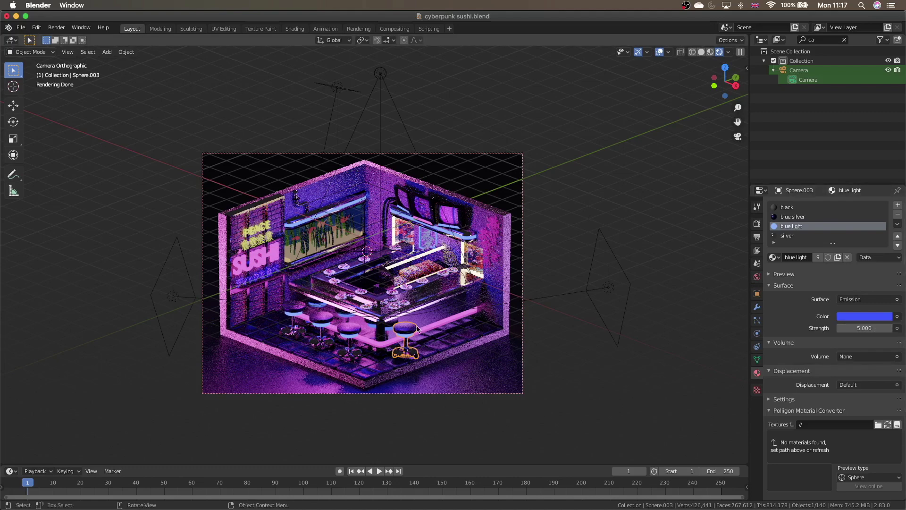
pyautogui.click(545, 320)
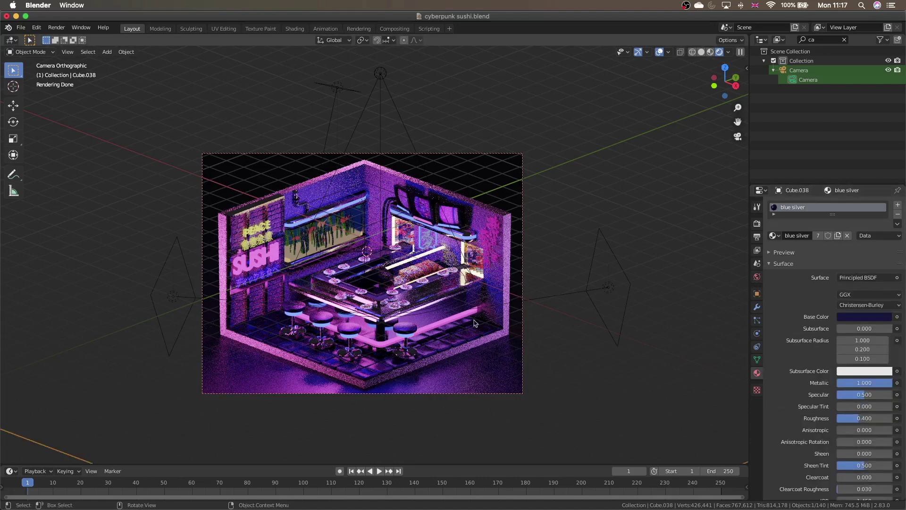
pyautogui.click(405, 334)
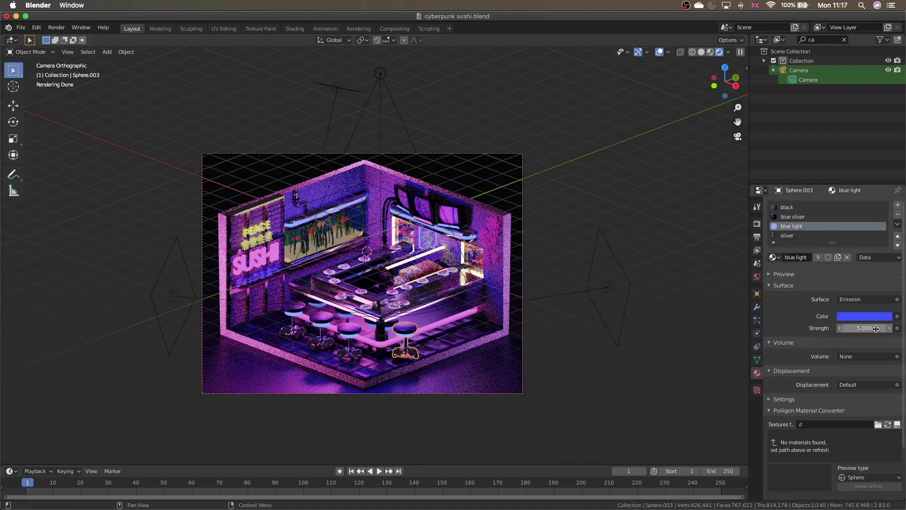
pyautogui.click(601, 351)
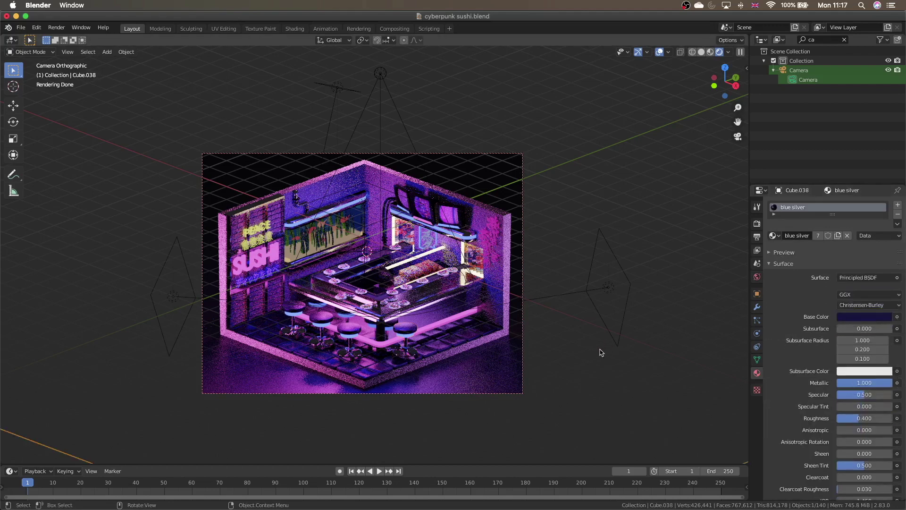
pyautogui.click(351, 338)
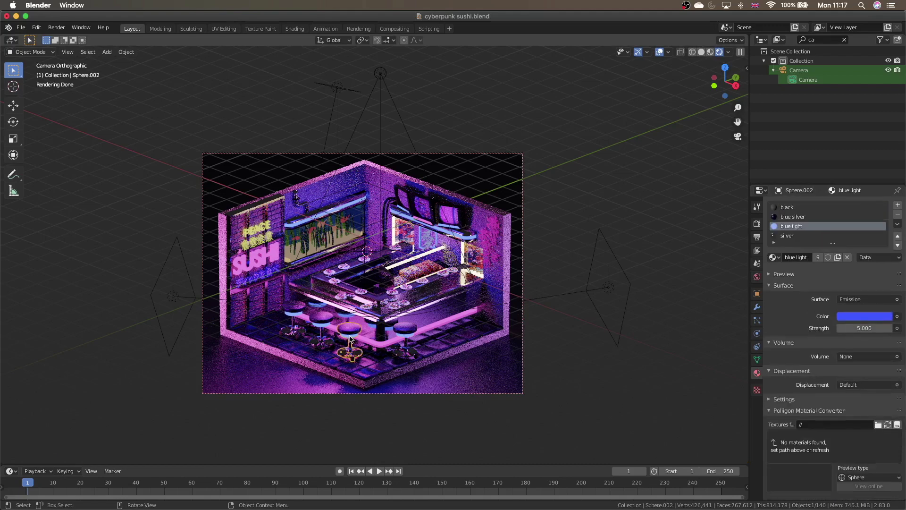
pyautogui.click(343, 208)
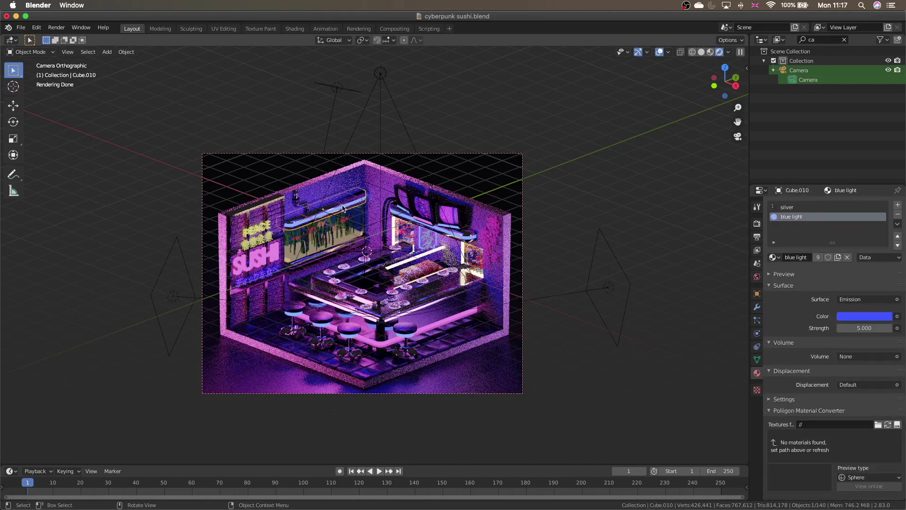
pyautogui.click(444, 228)
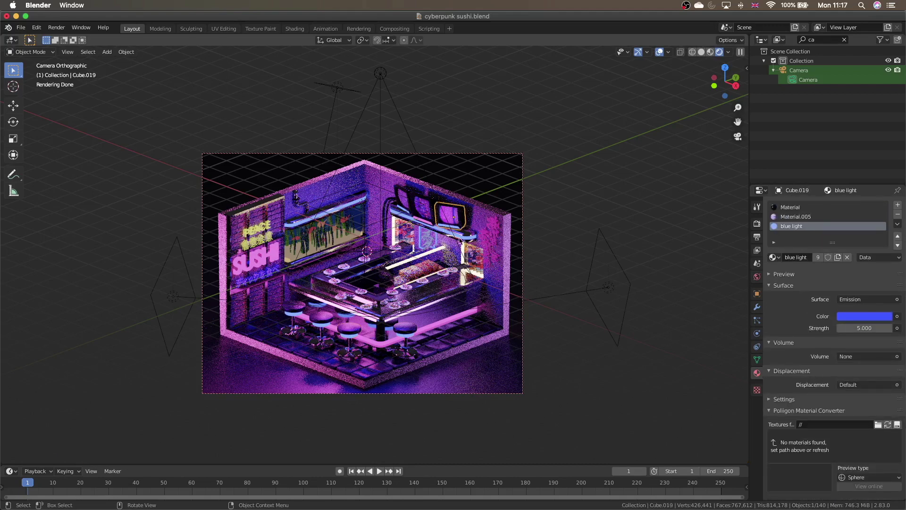
pyautogui.click(460, 238)
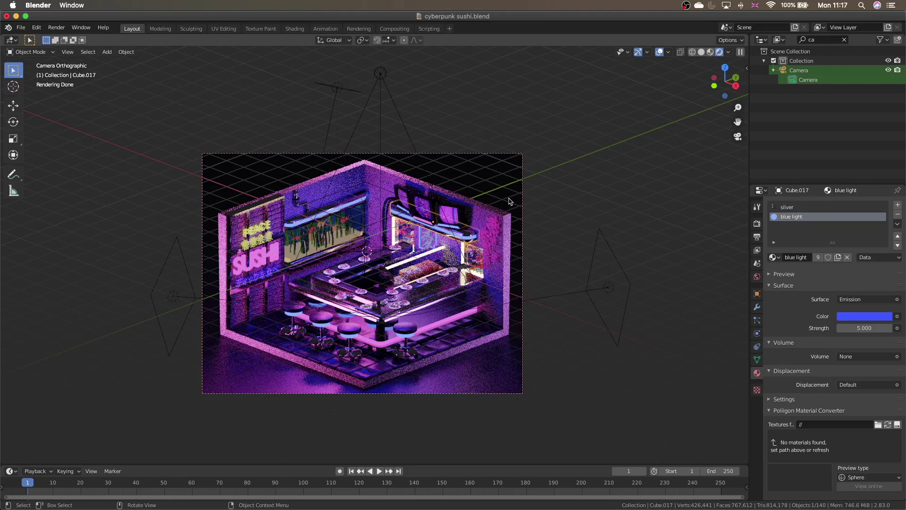
# - Review the wording1 wall sign's material, including its image base color, emission color and image-based alpha
pyautogui.click(493, 243)
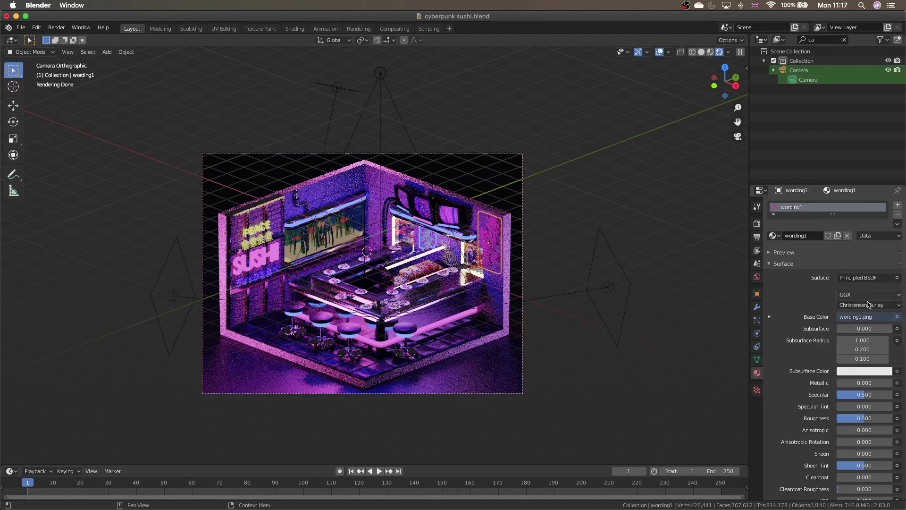
pyautogui.scroll(-2, 817, 364)
pyautogui.scroll(-1, 817, 364)
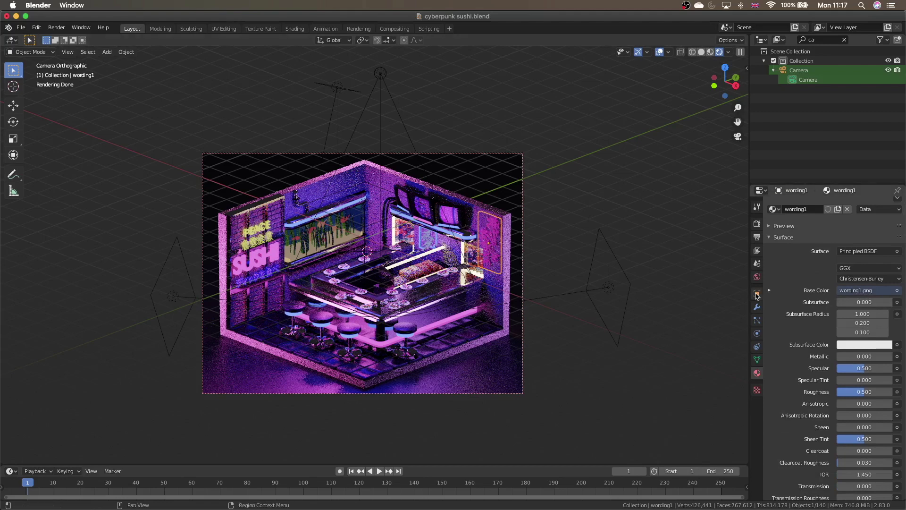
pyautogui.scroll(-8, 820, 340)
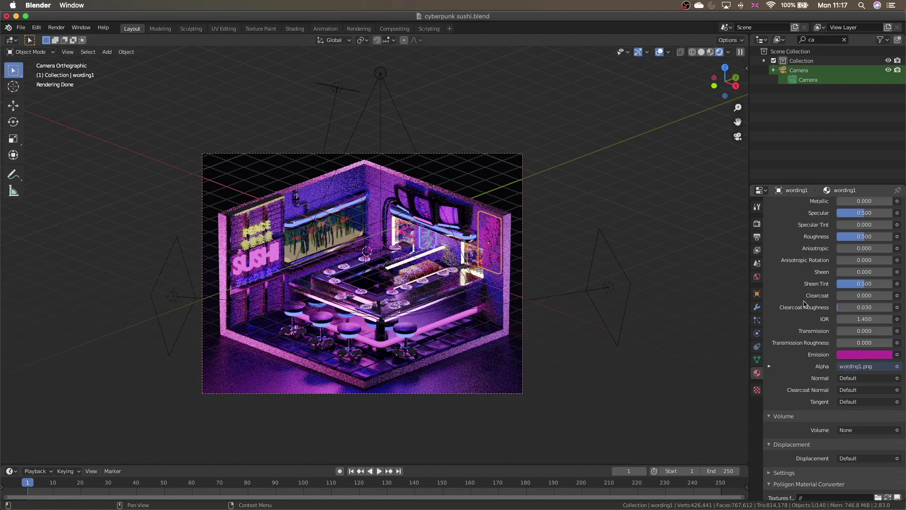
pyautogui.scroll(1, 806, 304)
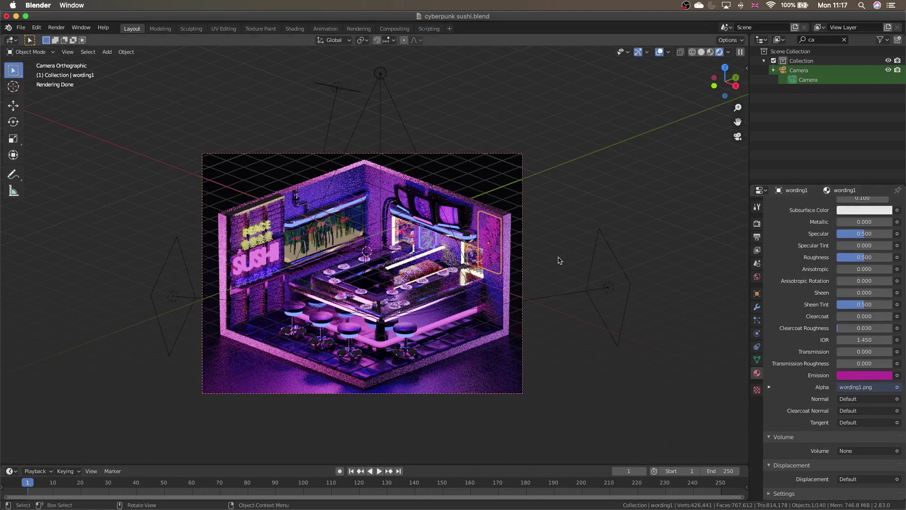
# - Check the emission color and image alpha in the material of the yellow PEACE sign
pyautogui.click(255, 243)
pyautogui.scroll(-1, 803, 307)
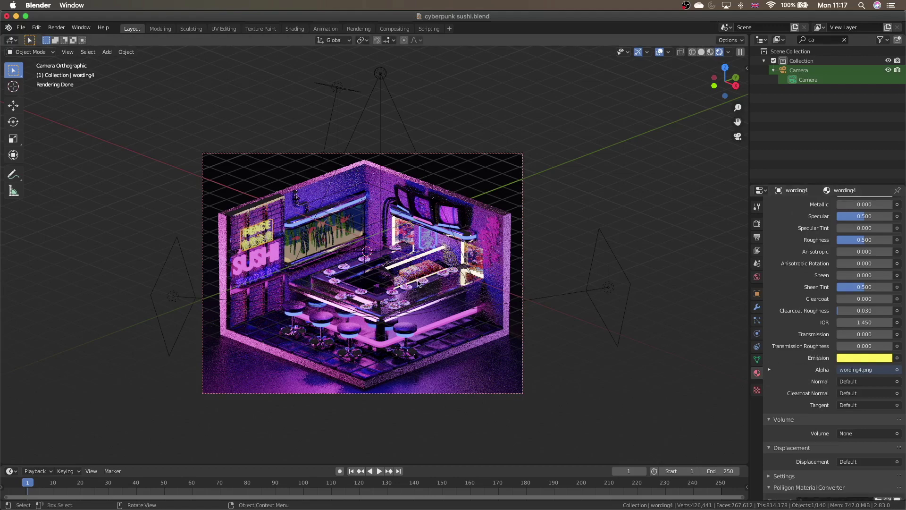
pyautogui.click(496, 188)
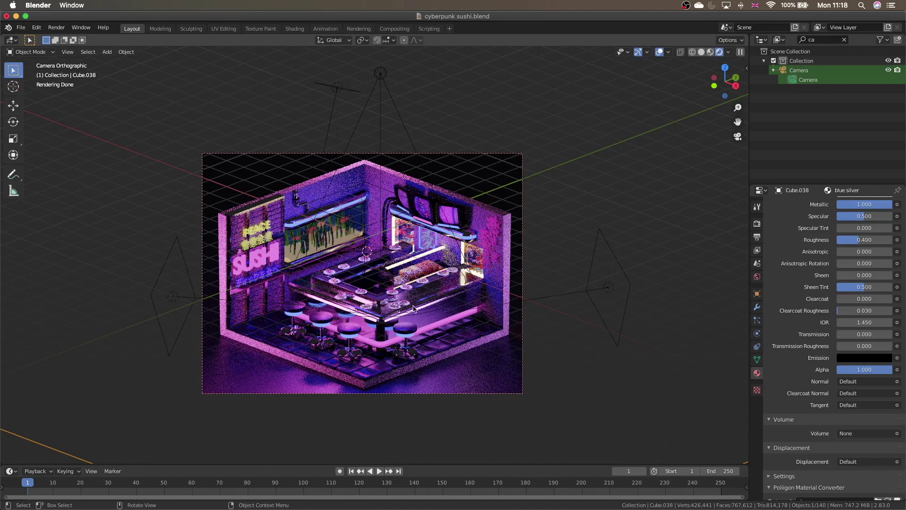
pyautogui.click(263, 233)
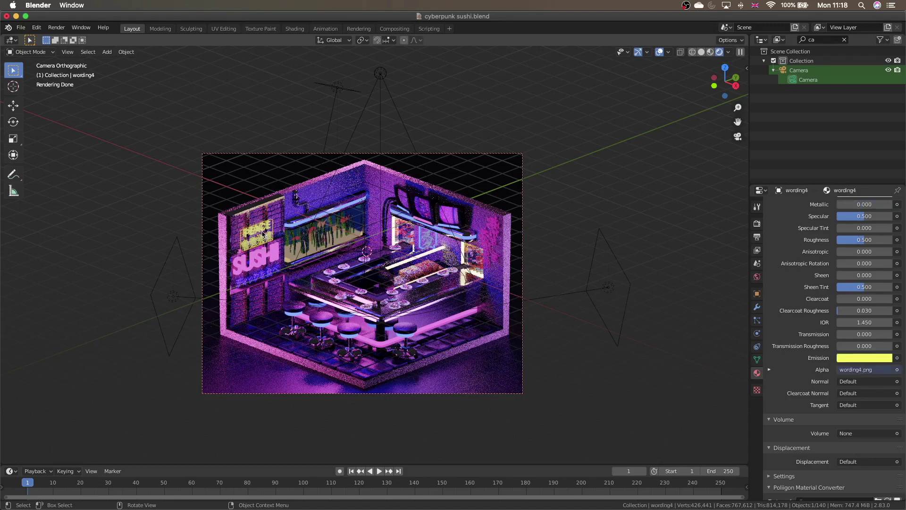
pyautogui.click(480, 172)
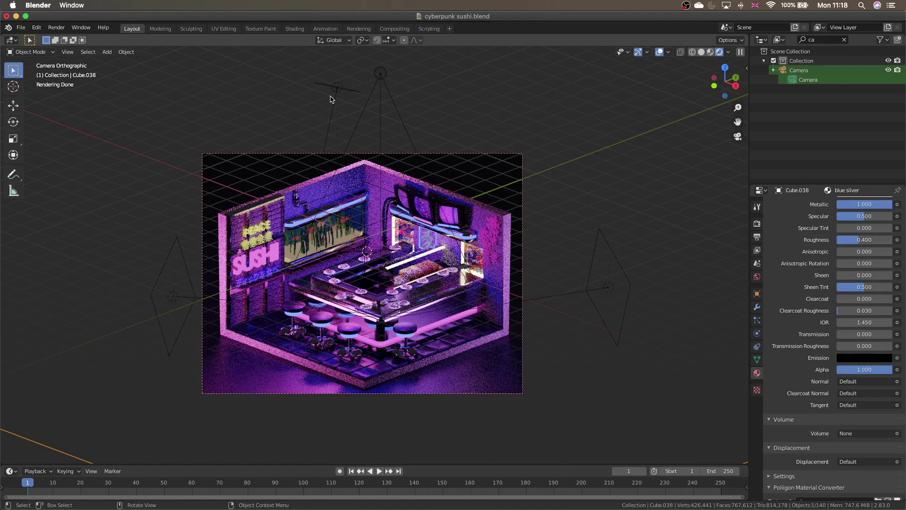
# - In solid shading, move the pink area light Area.003 behind the room about 0.62 m along the global X axis
pyautogui.click(346, 93)
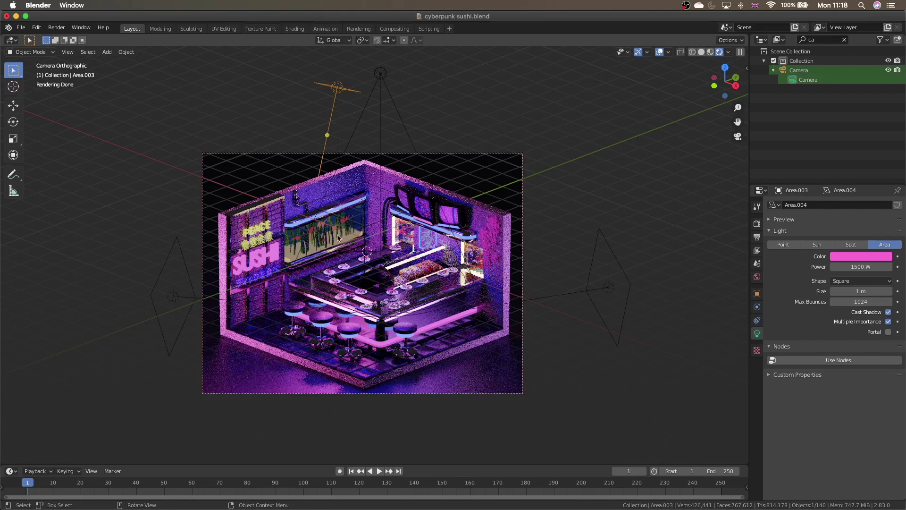
pyautogui.click(701, 53)
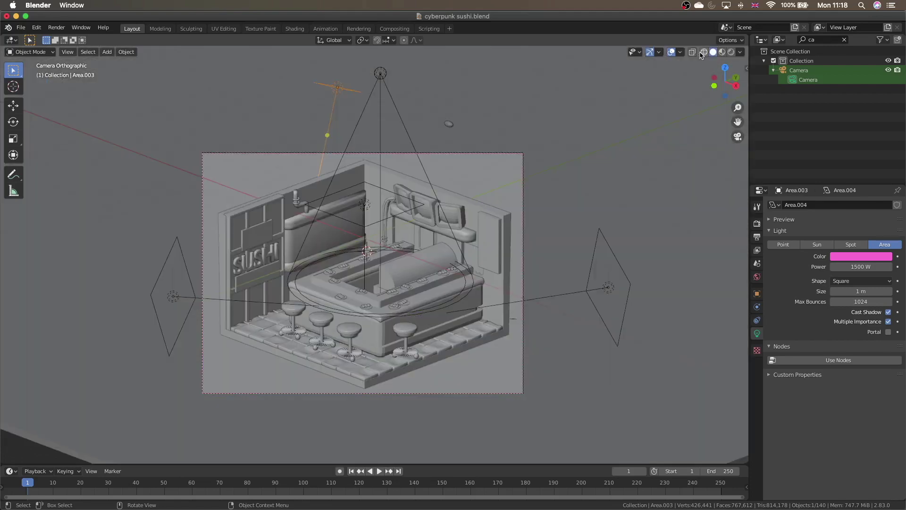
pyautogui.scroll(-10, 394, 250)
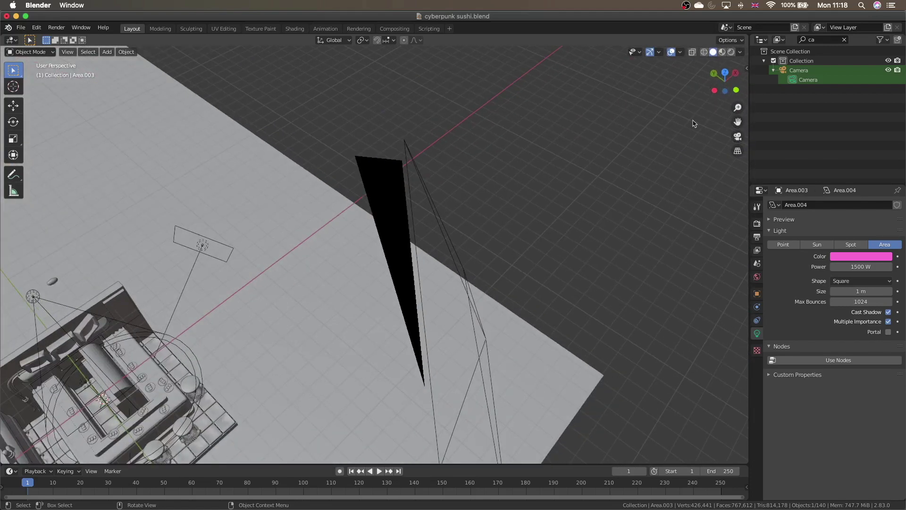
pyautogui.moveTo(737, 121); pyautogui.dragTo(873, 29)
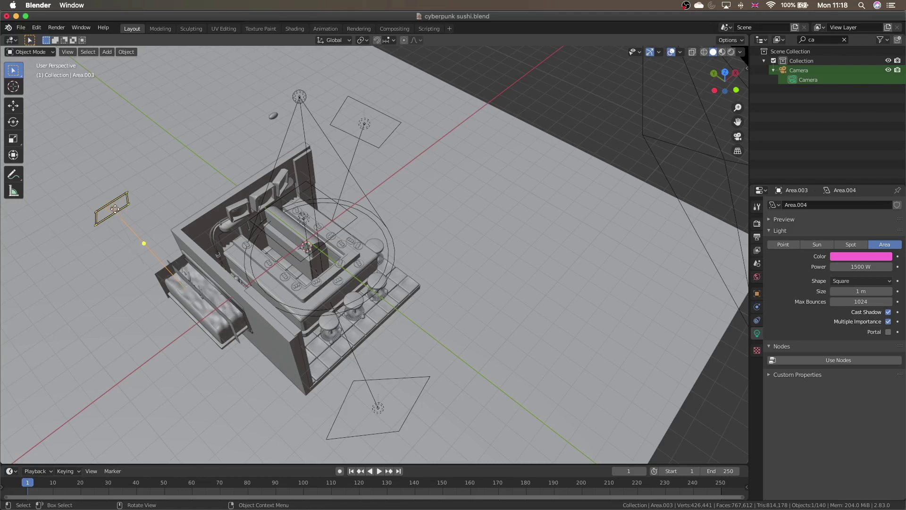
pyautogui.press('g')
pyautogui.press('x')
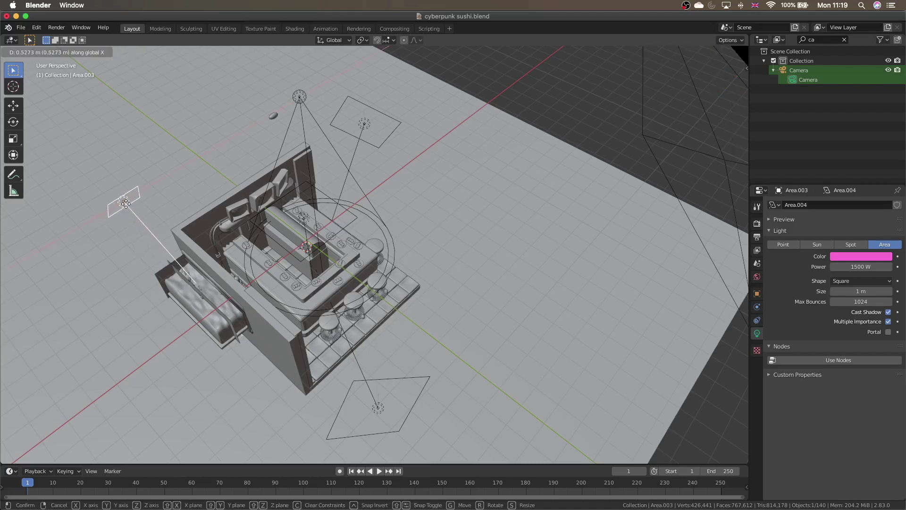
pyautogui.click(127, 203)
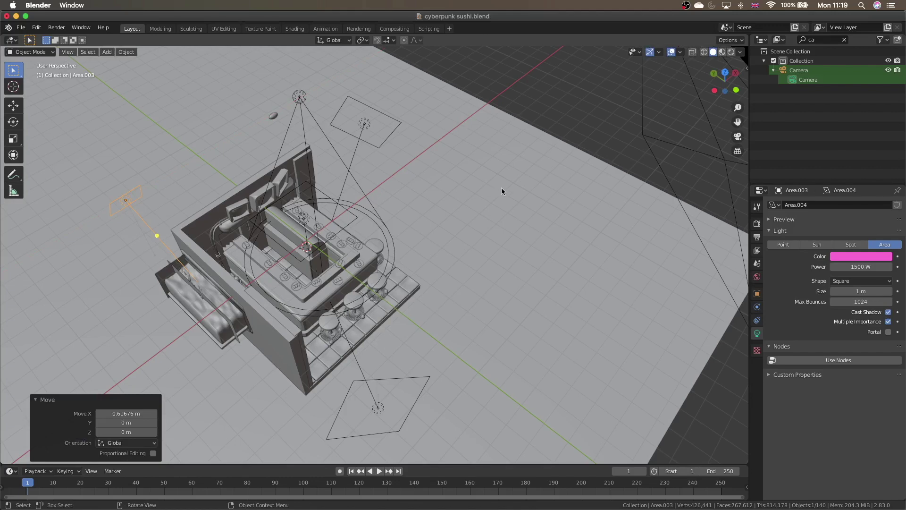
# - Return to the camera view with rendered shading, keeping the repositioned area light selected
pyautogui.click(738, 137)
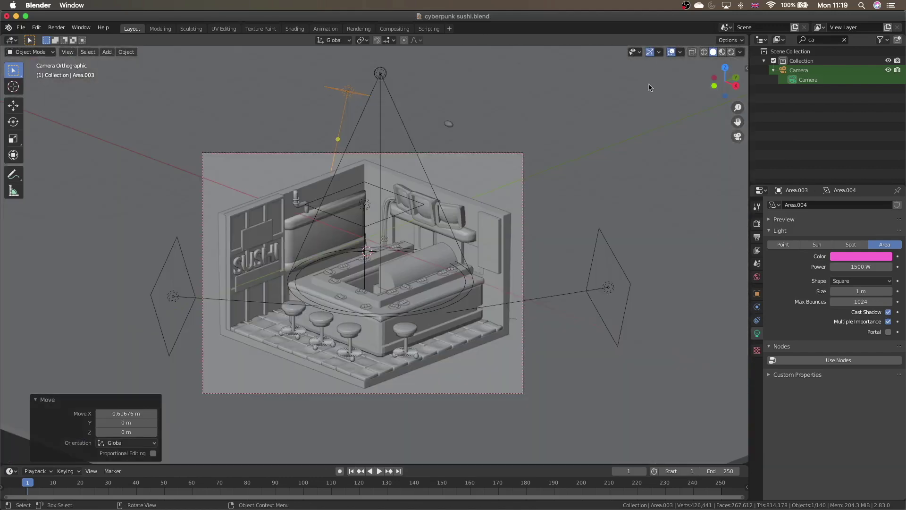
pyautogui.click(731, 53)
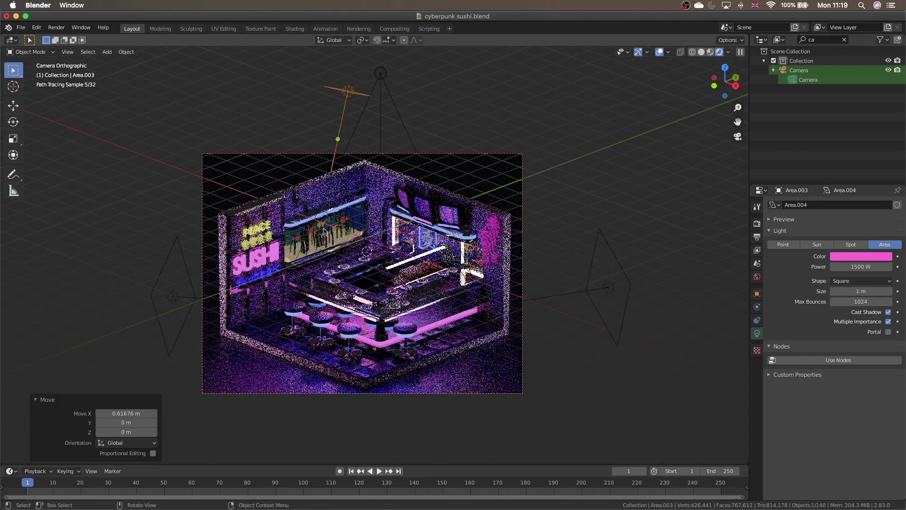
pyautogui.click(349, 89)
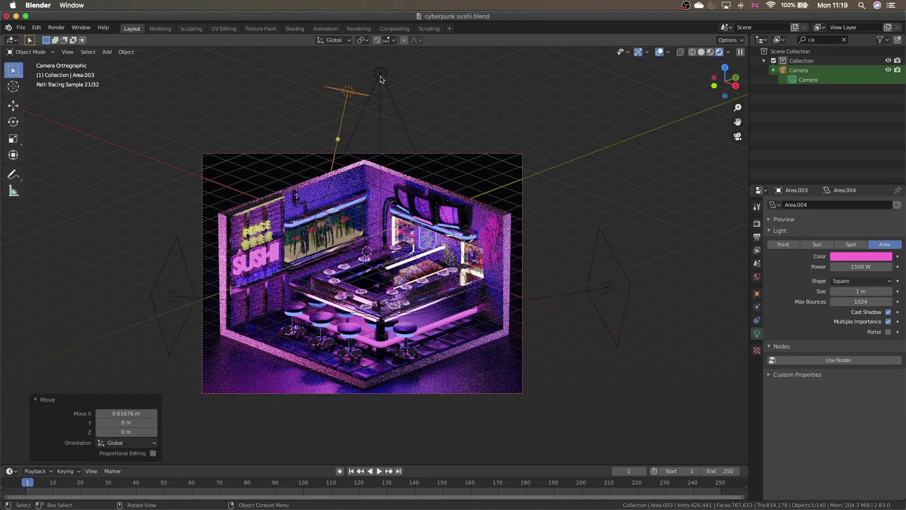
# - Compare the color and power settings of the two area lights flanking the sushi restaurant and the overhead spot light
pyautogui.click(174, 297)
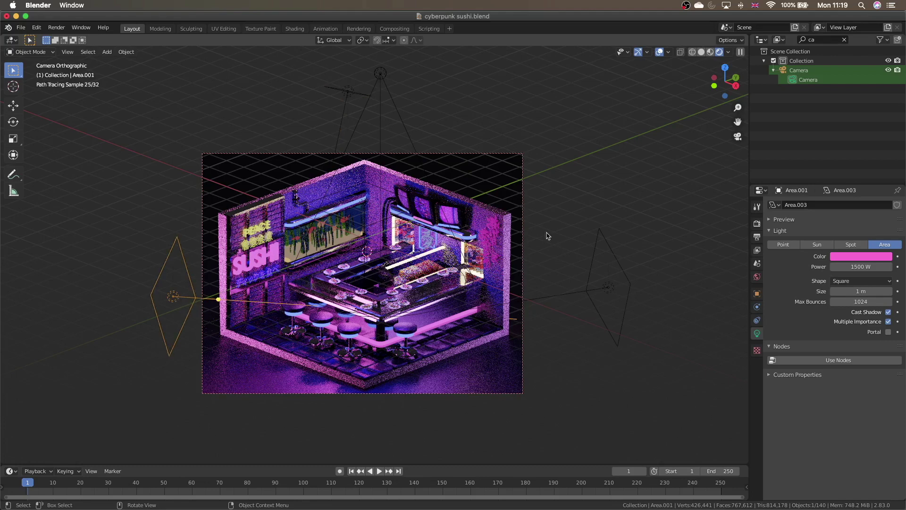
pyautogui.click(380, 73)
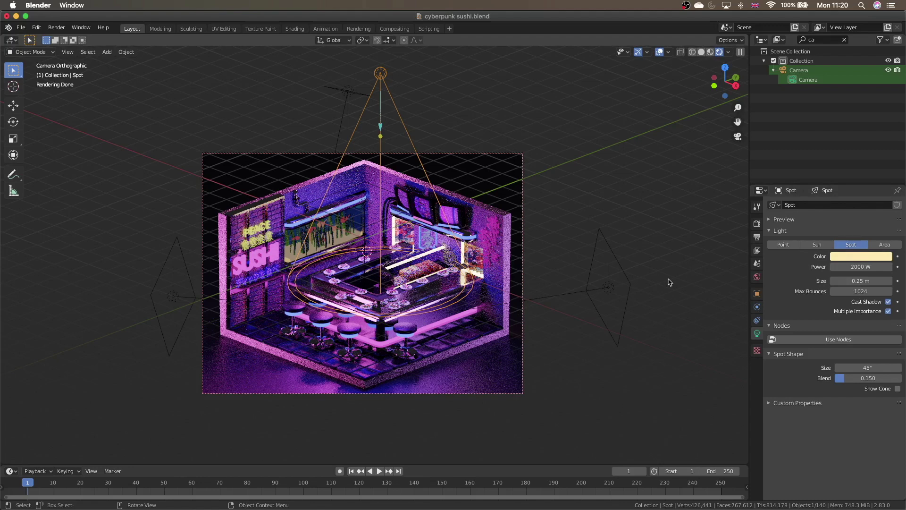
pyautogui.click(174, 298)
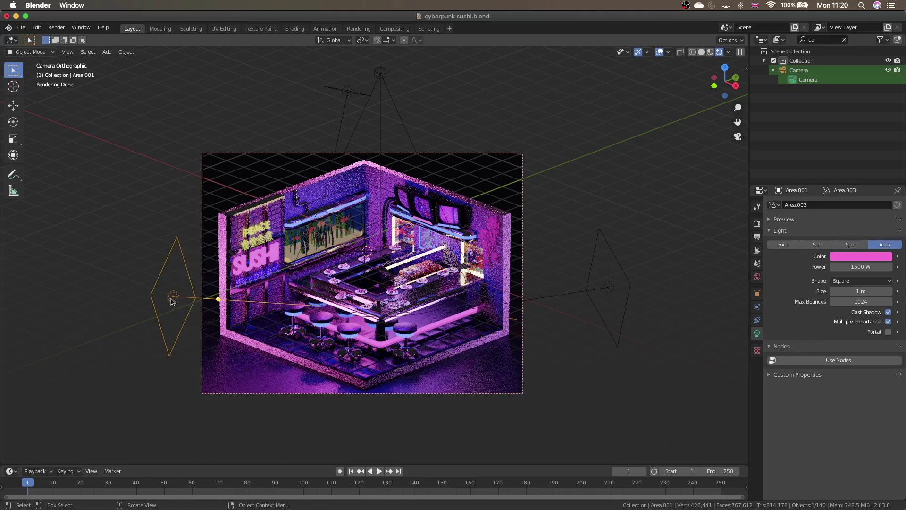
pyautogui.click(608, 287)
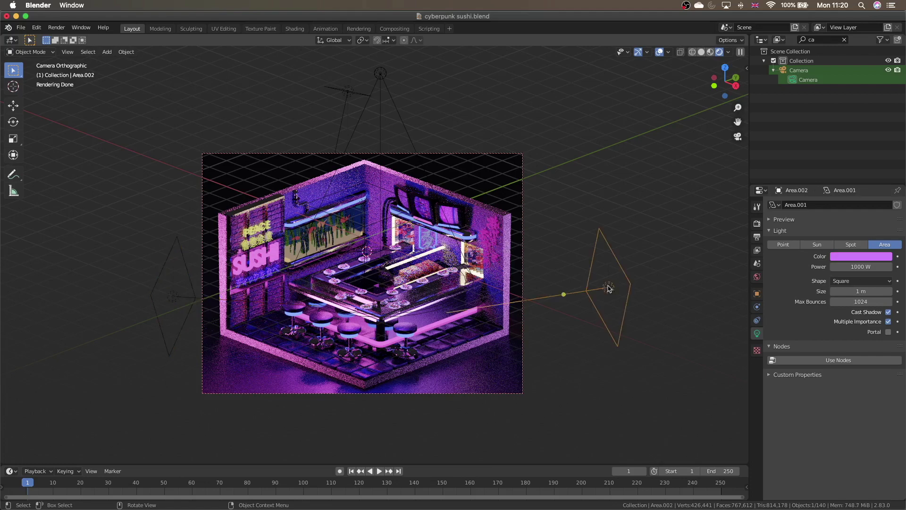
pyautogui.click(173, 301)
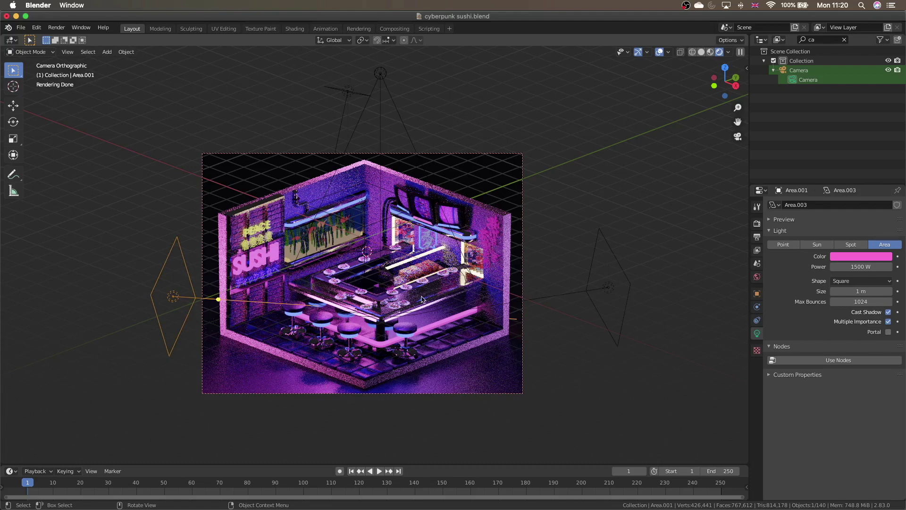
pyautogui.click(607, 289)
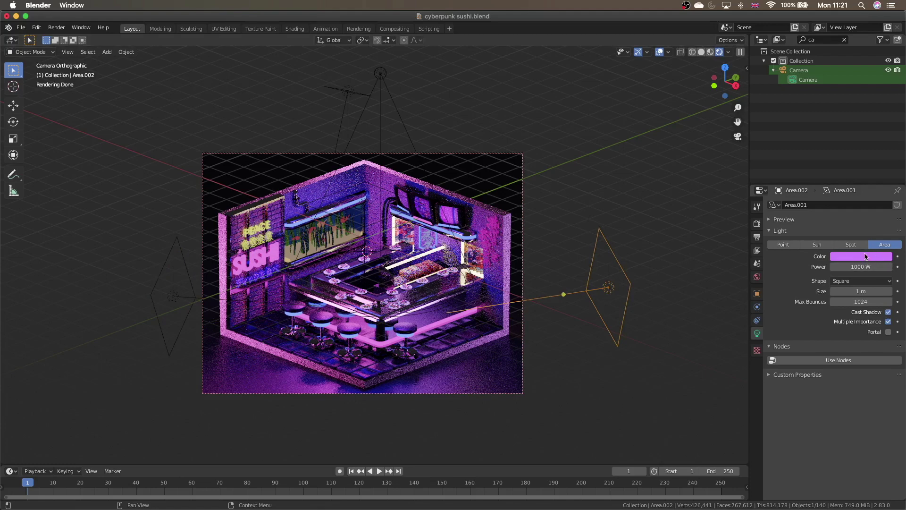
pyautogui.click(179, 296)
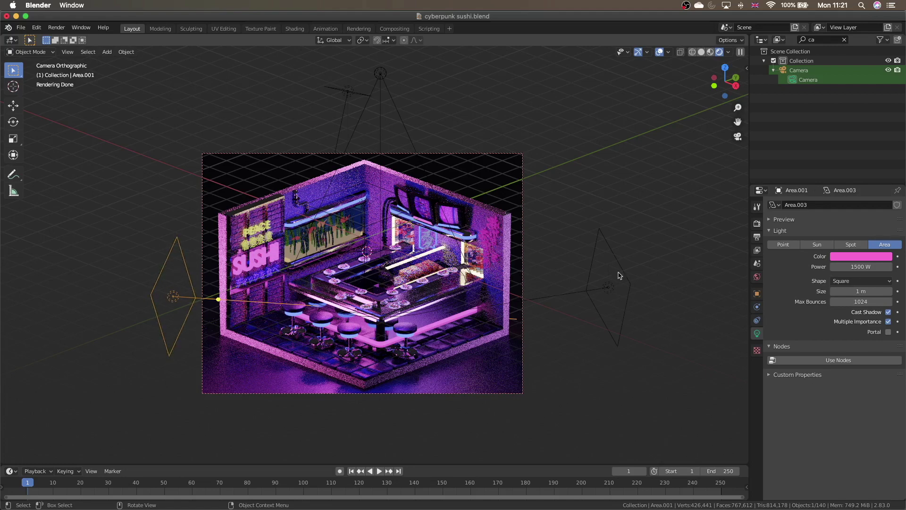
# - Set the power of the purple area light Area.002 beside the sushi restaurant to 500 W and select the pink area light opposite
pyautogui.click(606, 292)
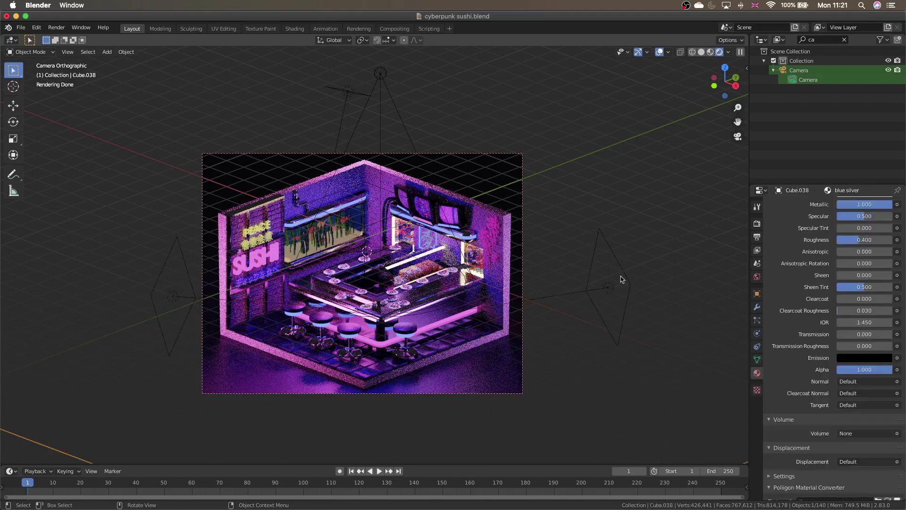
pyautogui.click(607, 295)
pyautogui.click(865, 266)
pyautogui.write('500')
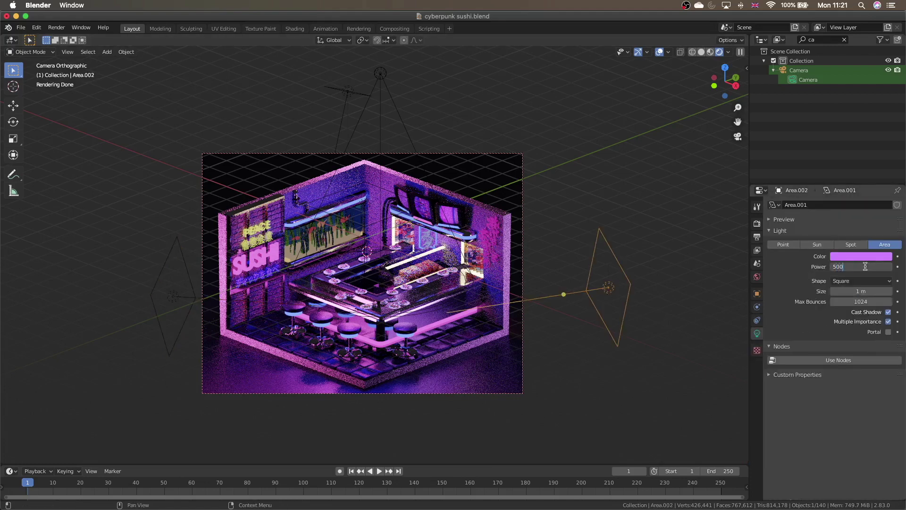
pyautogui.press('Return')
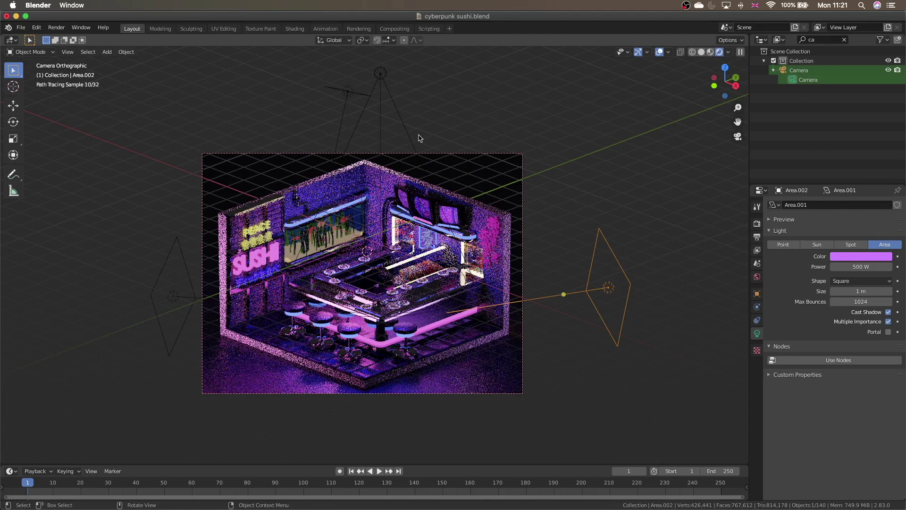
pyautogui.click(174, 296)
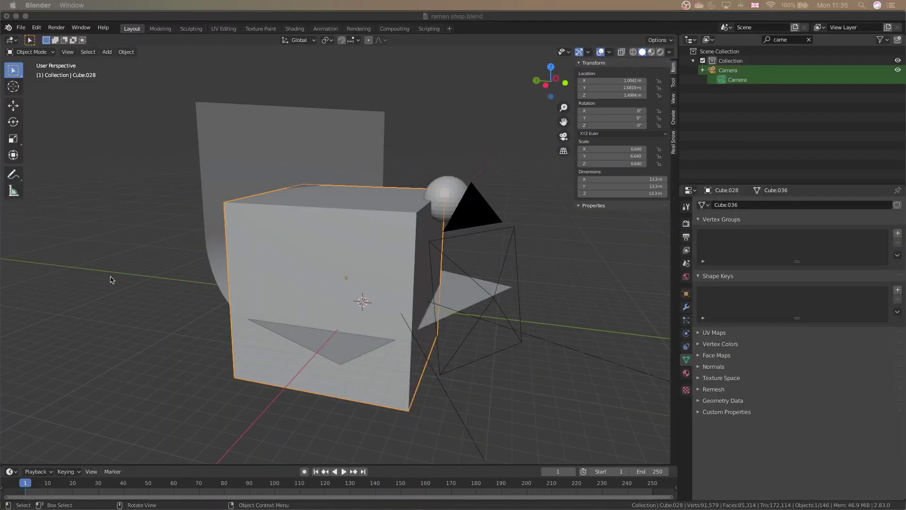
# - Raise the large cube enclosing the ramen shop along global Z by about 16.2 m and another 8.6 m to clear the scene
pyautogui.hscroll(-5, 324, 244)
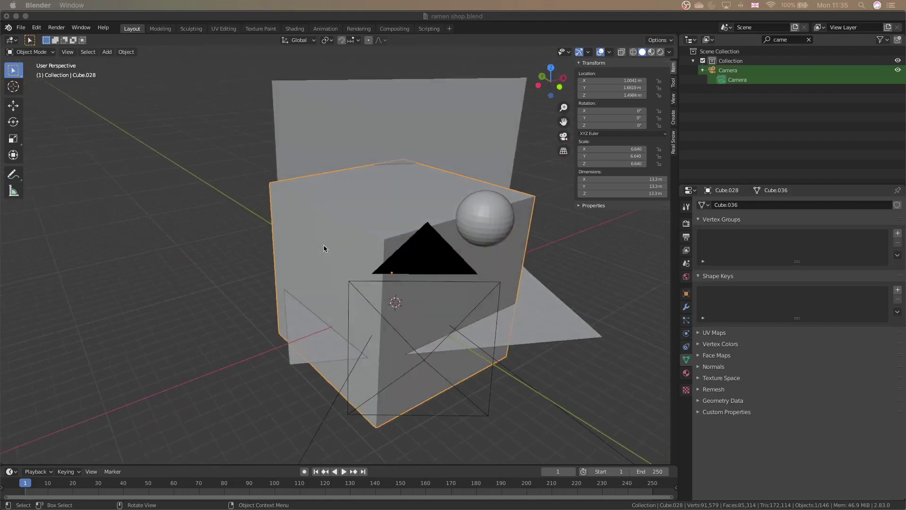
pyautogui.hscroll(-10, 323, 244)
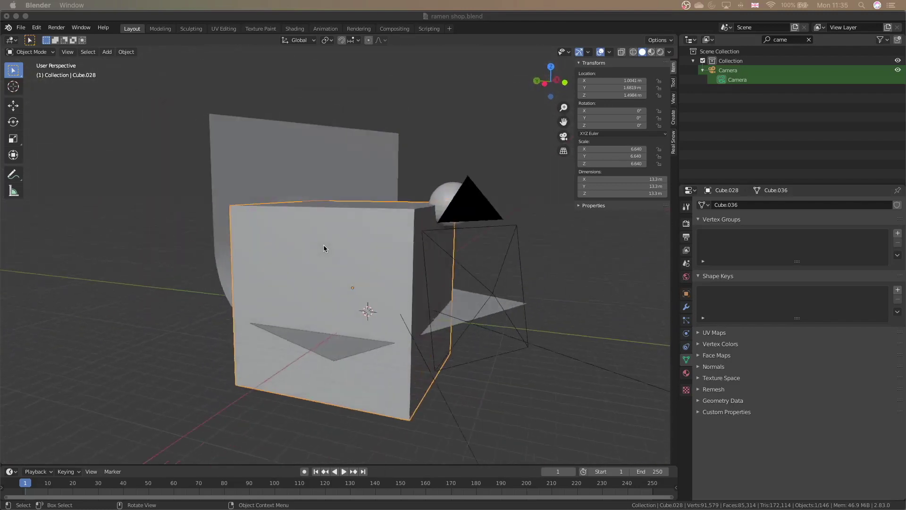
pyautogui.hscroll(-10, 323, 245)
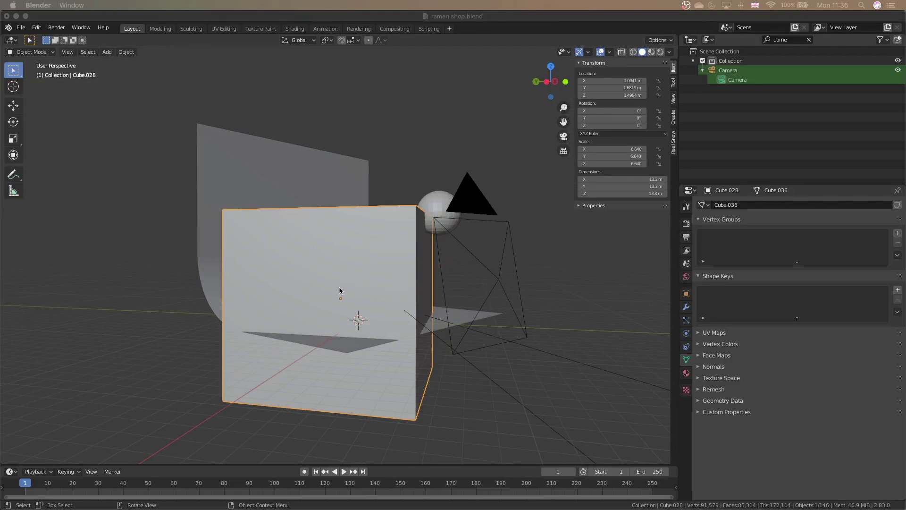
pyautogui.scroll(-5, 338, 288)
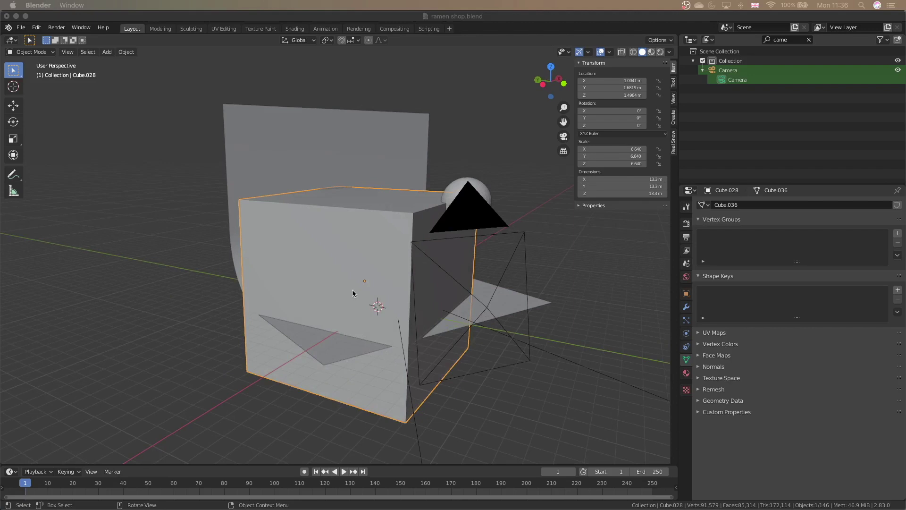
pyautogui.click(375, 256)
pyautogui.click(341, 235)
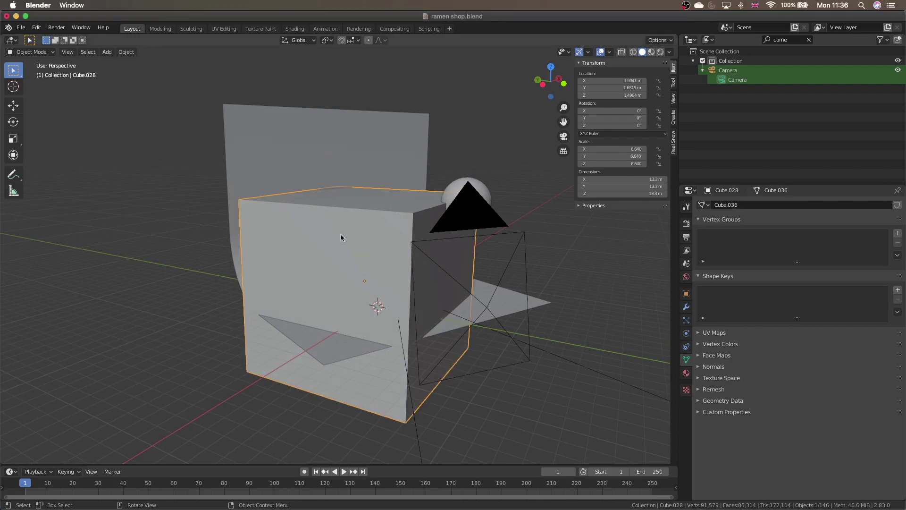
pyautogui.press('g')
pyautogui.press('z')
pyautogui.click(404, 431)
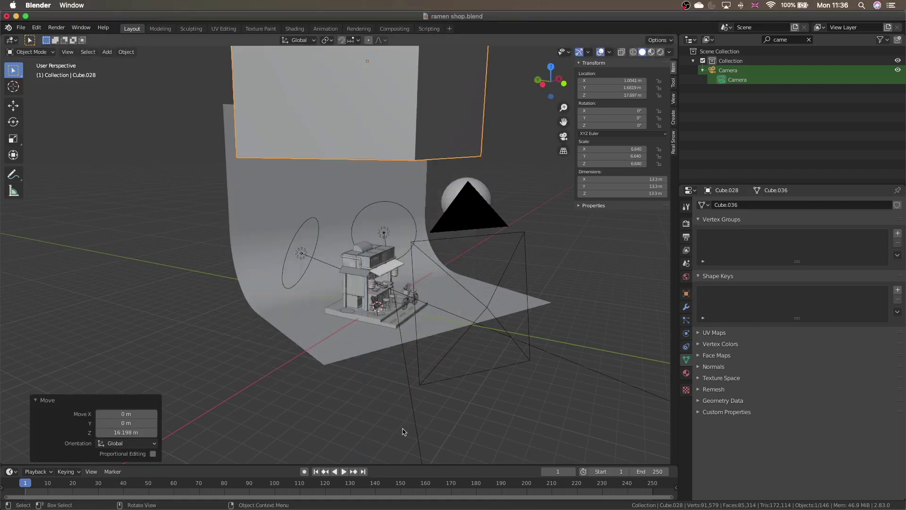
pyautogui.press('g')
pyautogui.press('z')
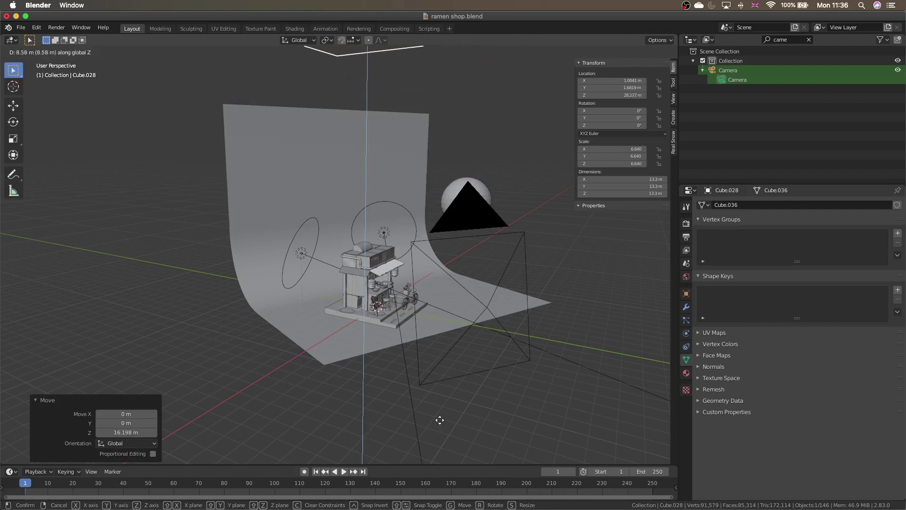
pyautogui.click(439, 423)
# - Reframe the ramen shop in camera view by raising the camera to a Z location of about 4.57 m
pyautogui.click(564, 136)
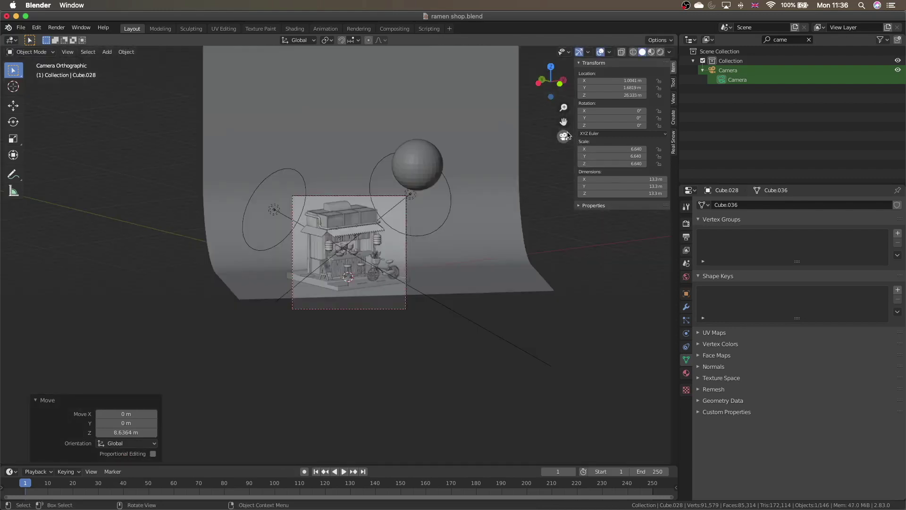
pyautogui.click(761, 70)
pyautogui.moveTo(612, 125); pyautogui.dragTo(623, 125)
pyautogui.press('super+z')
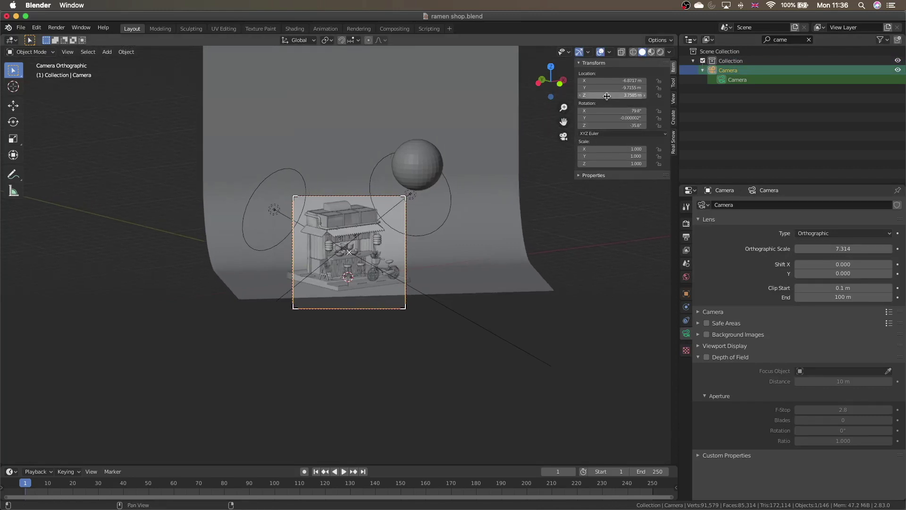
pyautogui.moveTo(613, 95); pyautogui.dragTo(632, 95)
pyautogui.scroll(5, 327, 261)
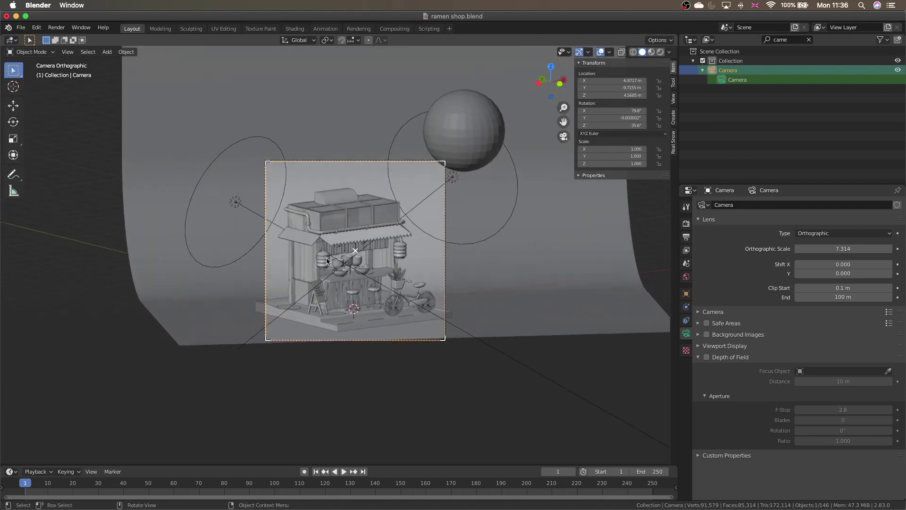
pyautogui.scroll(5, 327, 261)
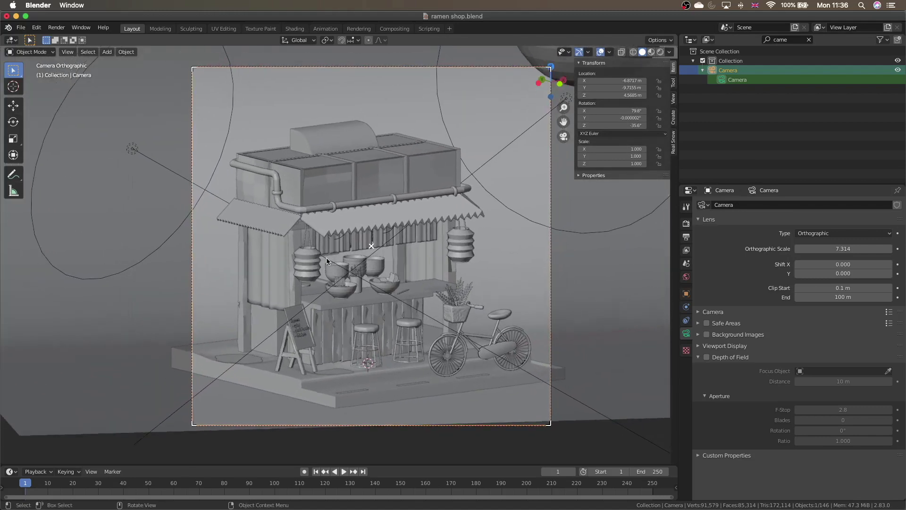
pyautogui.scroll(4, 327, 260)
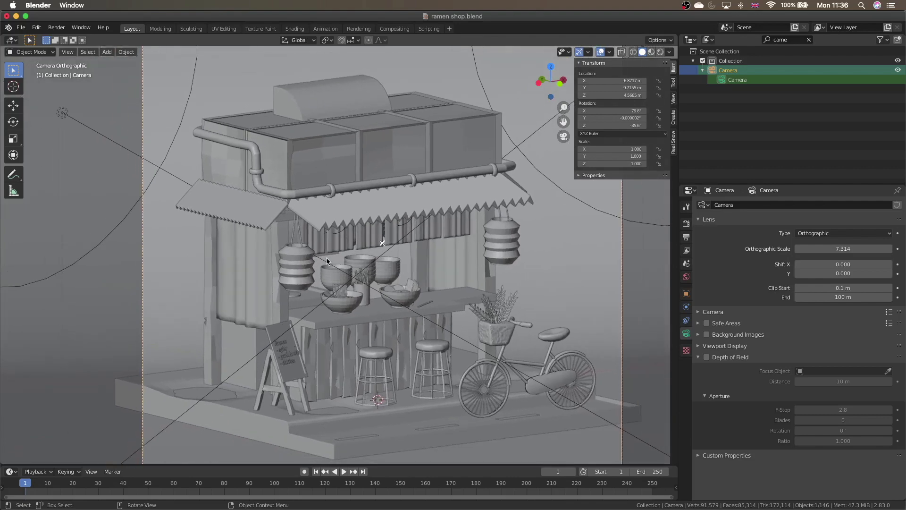
pyautogui.scroll(-3, 327, 261)
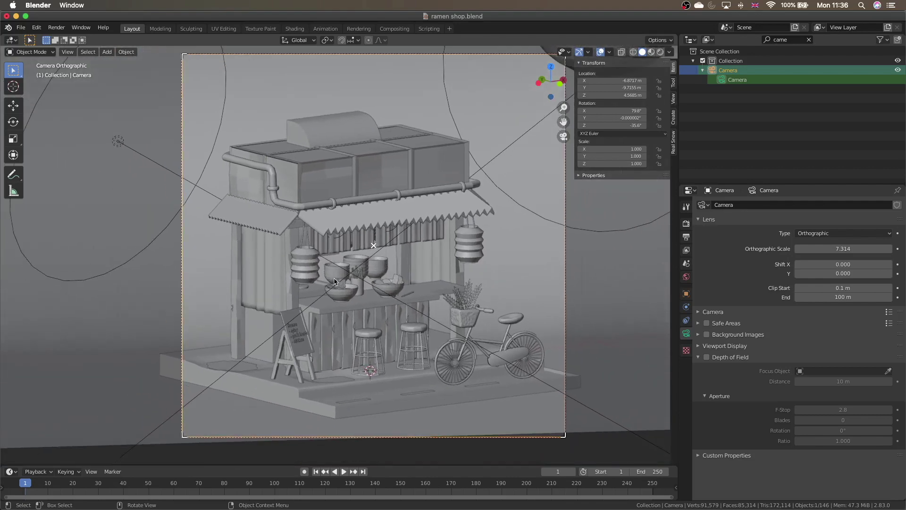
# - Lower the outer shell of the front lantern beside the counter about 0.90 m along global Z, exposing its inner cylinder
pyautogui.click(310, 266)
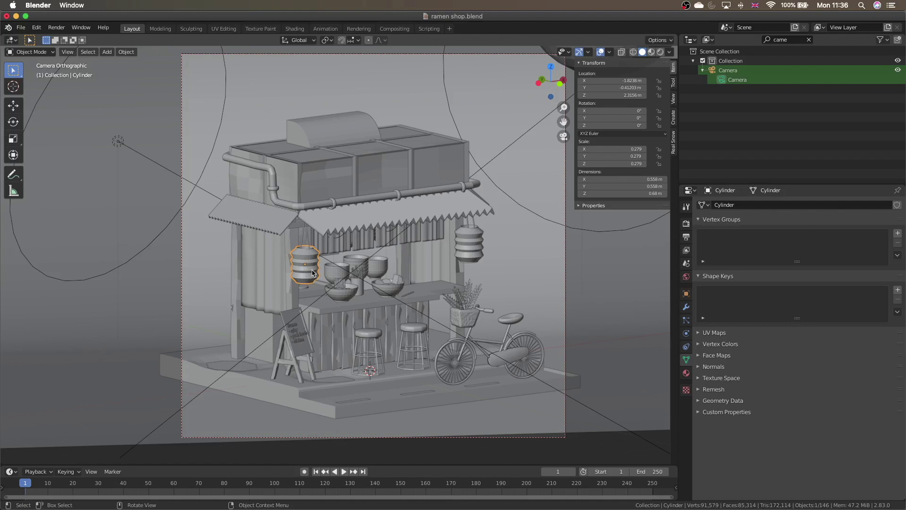
pyautogui.press('g')
pyautogui.press('z')
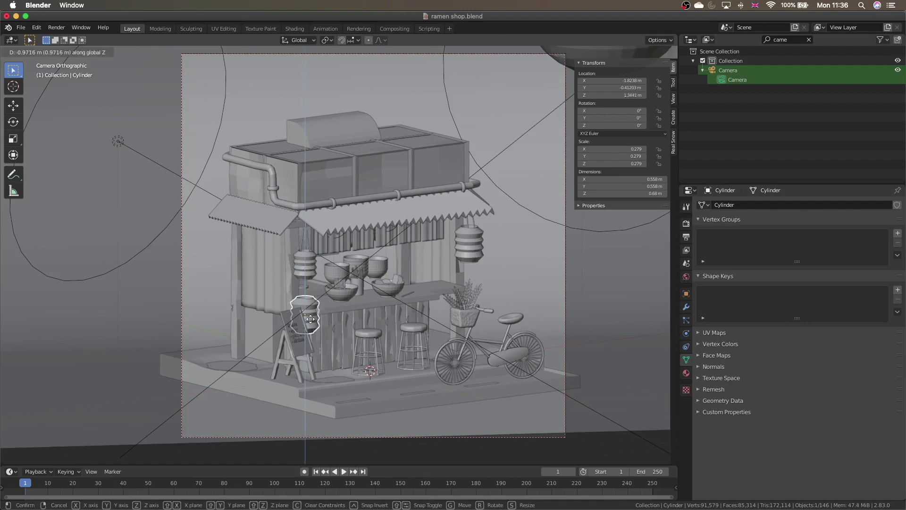
pyautogui.click(311, 315)
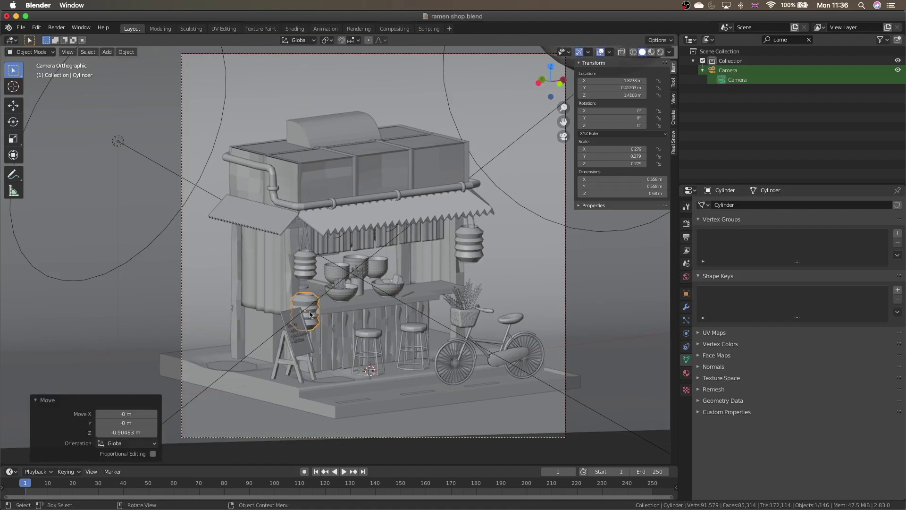
# - Preview the lantern's inner cylinder in rendered shading, then check its emission color and strength back in solid shading
pyautogui.click(310, 275)
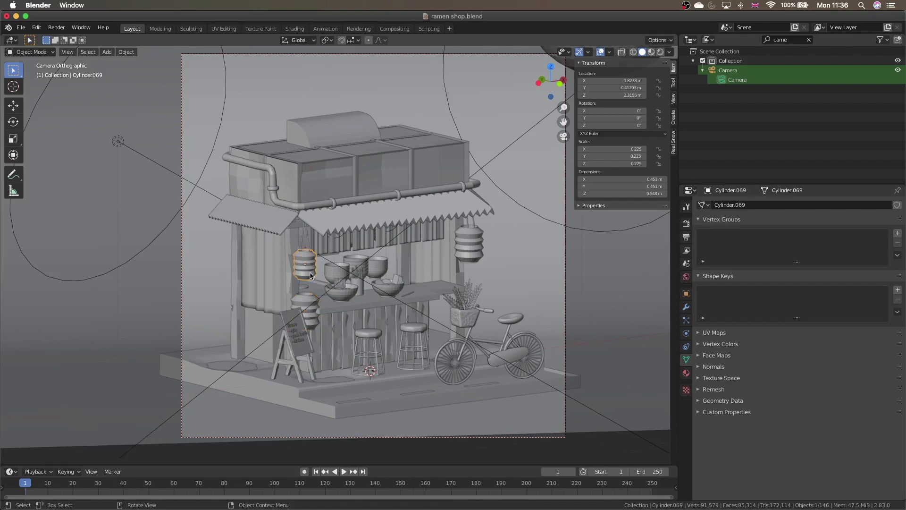
pyautogui.click(660, 52)
pyautogui.click(589, 52)
pyautogui.click(591, 55)
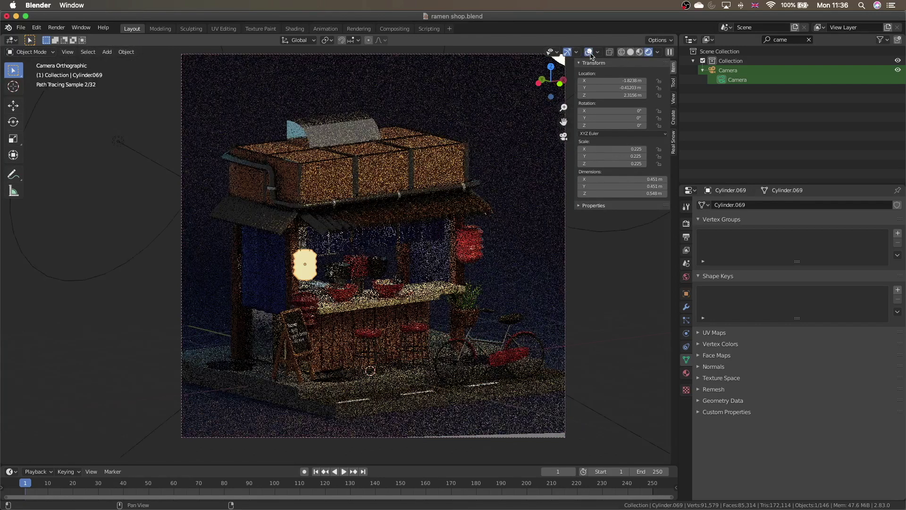
pyautogui.click(642, 52)
pyautogui.click(686, 372)
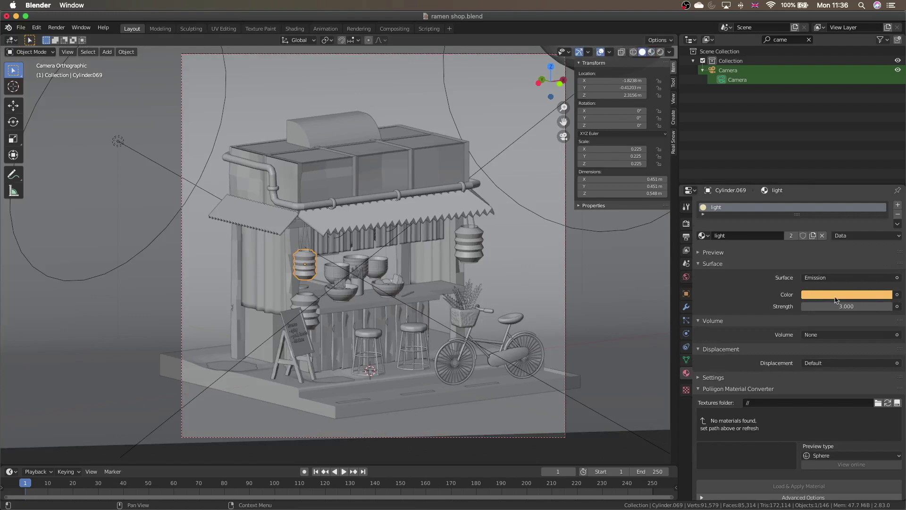
# - Check the material of the lantern's outer shell and raise the shell about 0.95 m along global Z, back over the inner cylinder
pyautogui.click(307, 304)
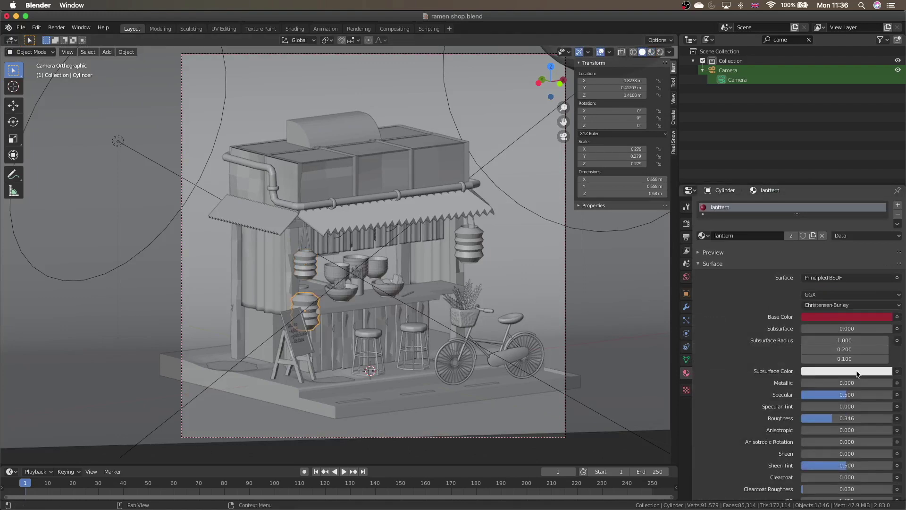
pyautogui.scroll(-12, 851, 371)
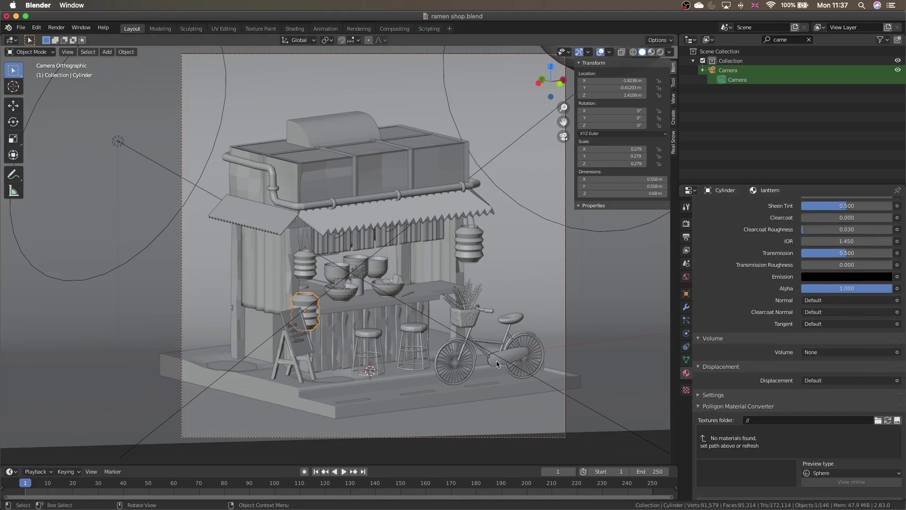
pyautogui.press('g')
pyautogui.press('z')
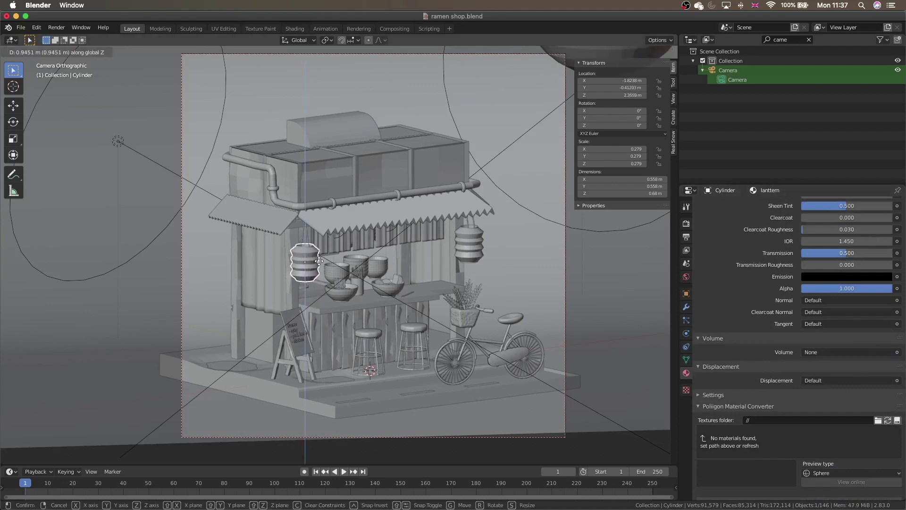
pyautogui.click(319, 260)
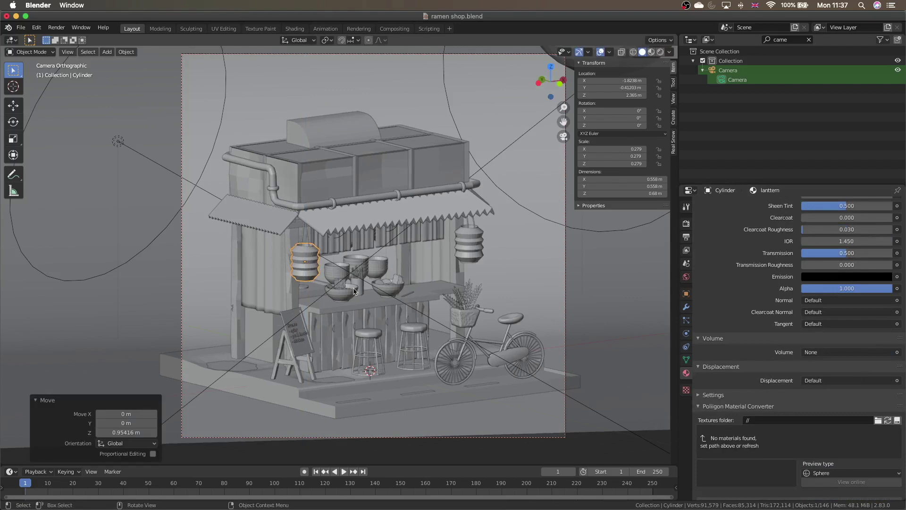
# - Examine the area above the ramen counter and check the color, power and size of the point light Point.001 under the awning
pyautogui.scroll(5, 380, 300)
pyautogui.click(380, 300)
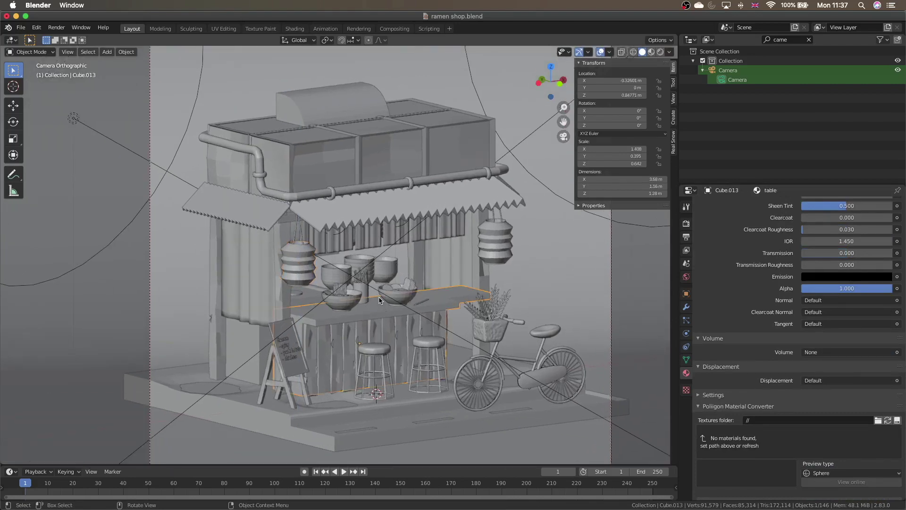
pyautogui.scroll(-2, 380, 300)
pyautogui.hscroll(5, 380, 300)
pyautogui.scroll(6, 380, 300)
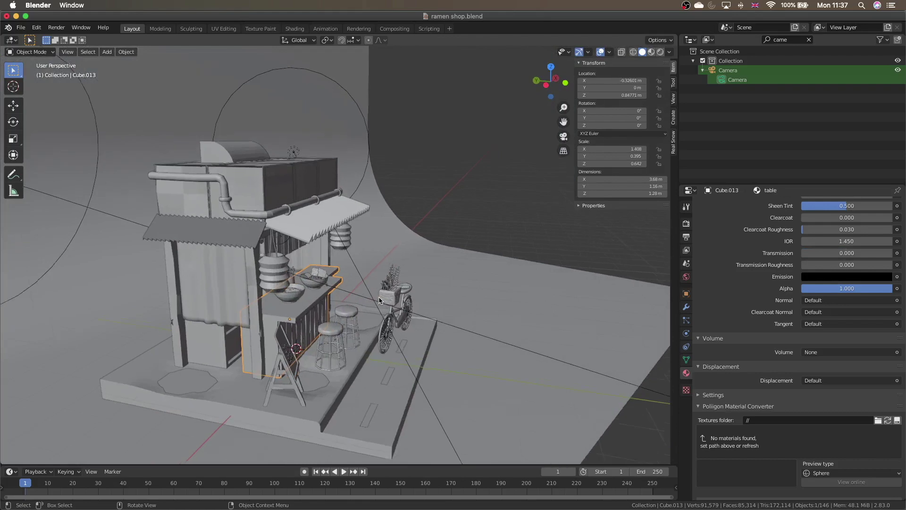
pyautogui.hscroll(5, 380, 300)
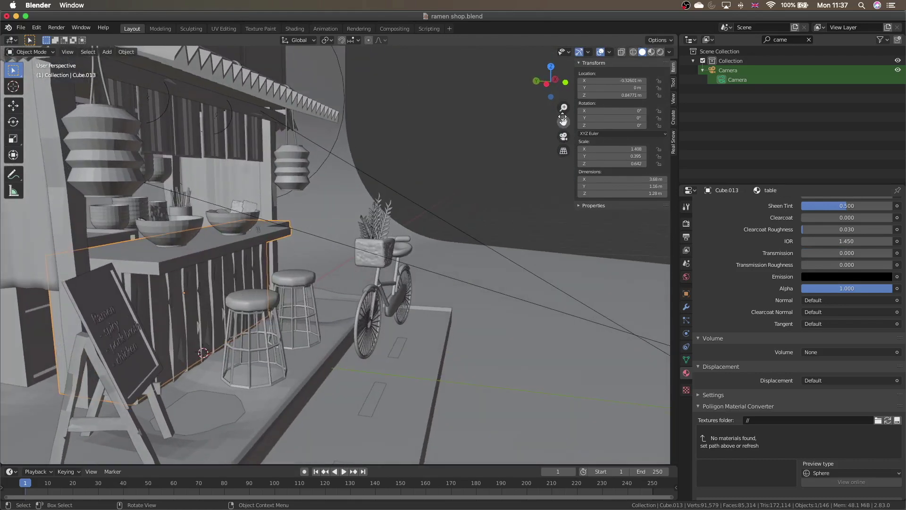
pyautogui.moveTo(564, 122)
pyautogui.mouseDown()
pyautogui.moveTo(699, 128)
pyautogui.moveTo(730, 139)
pyautogui.moveTo(564, 121)
pyautogui.mouseUp()
pyautogui.hscroll(5, 425, 177)
pyautogui.scroll(5, 424, 177)
pyautogui.hscroll(-5, 424, 177)
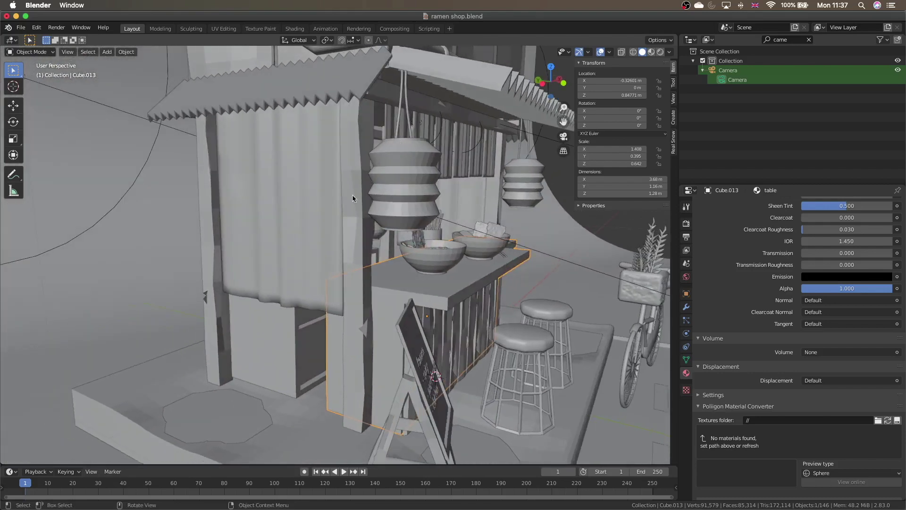
pyautogui.click(486, 251)
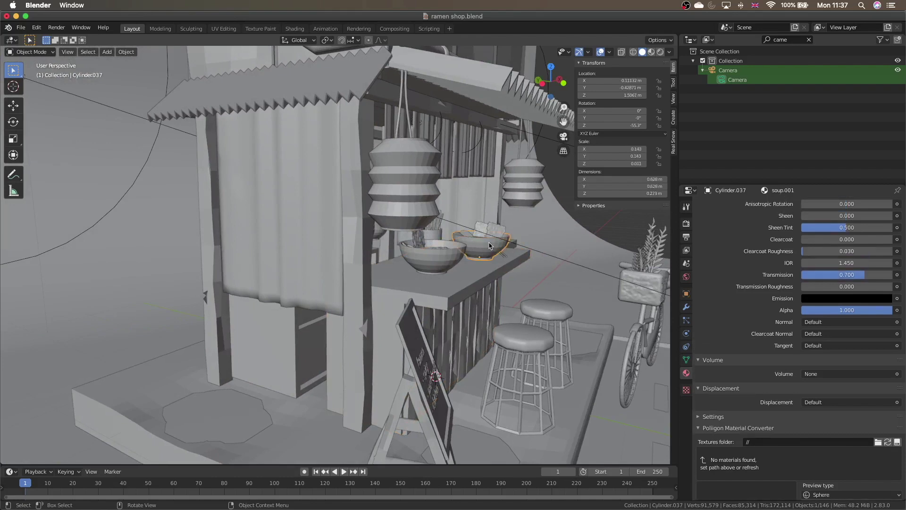
pyautogui.moveTo(564, 122); pyautogui.dragTo(515, 142)
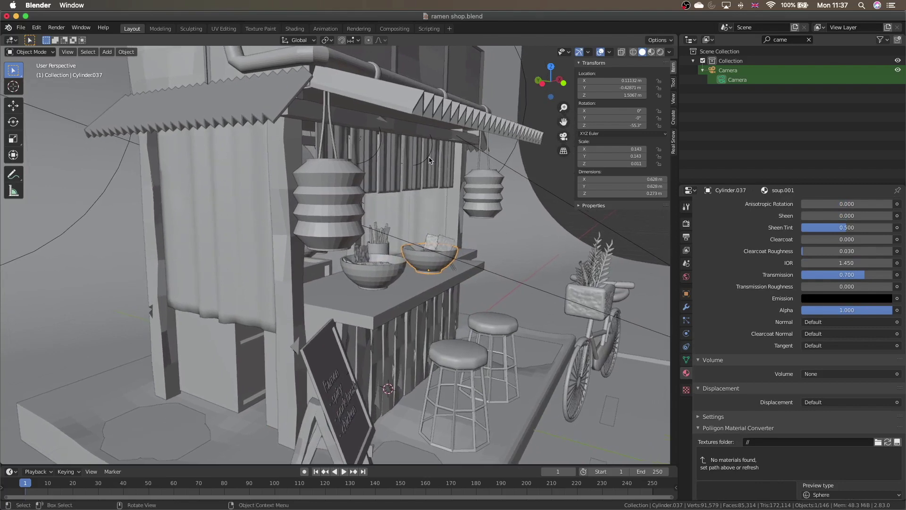
pyautogui.click(380, 150)
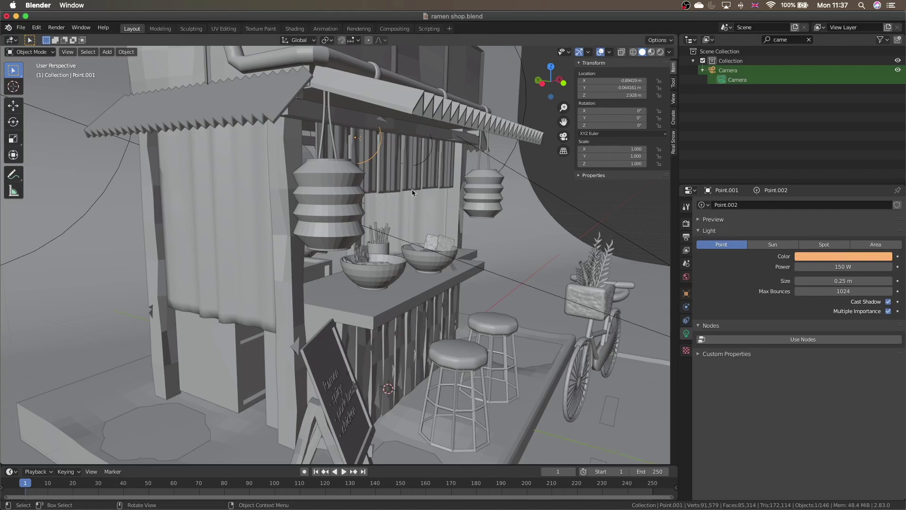
pyautogui.scroll(10, 412, 193)
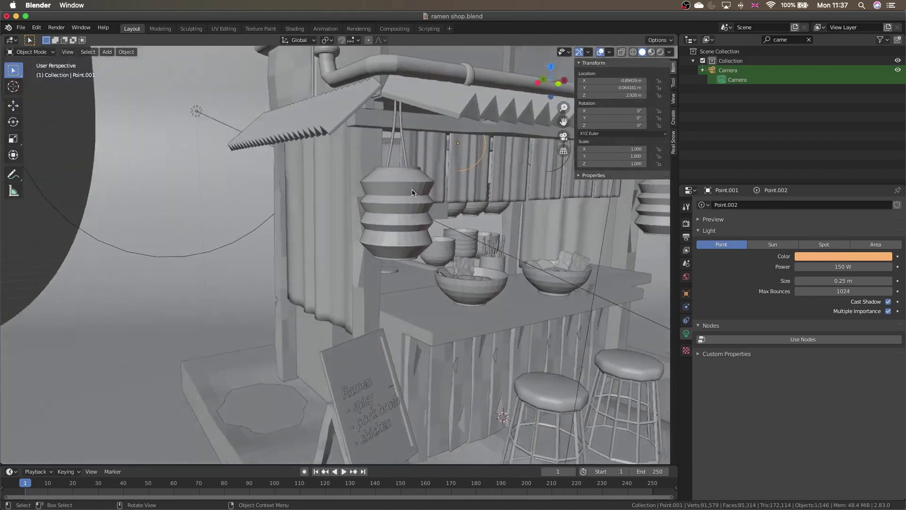
# - Check the color, power and size of the point light above the stove at the back of the ramen shop
pyautogui.hscroll(-5, 412, 192)
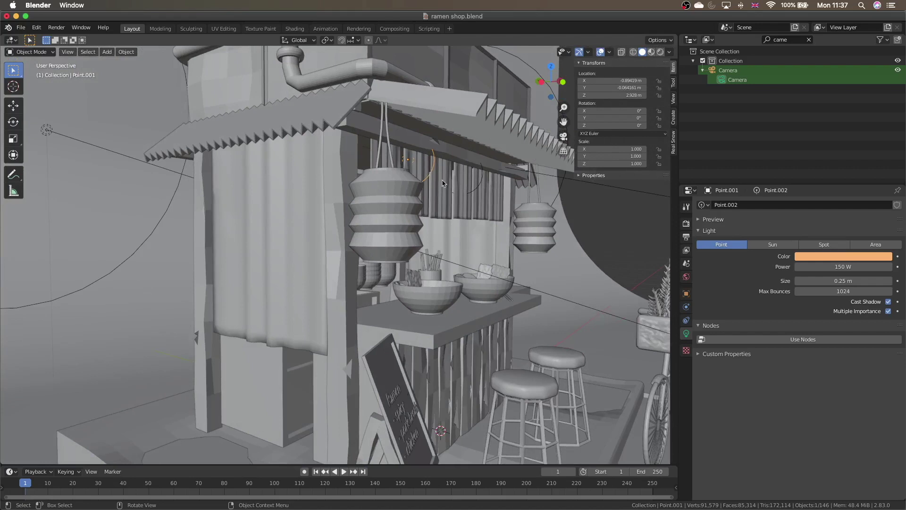
pyautogui.click(477, 189)
pyautogui.click(427, 177)
pyautogui.moveTo(430, 241); pyautogui.dragTo(303, 301, button='middle')
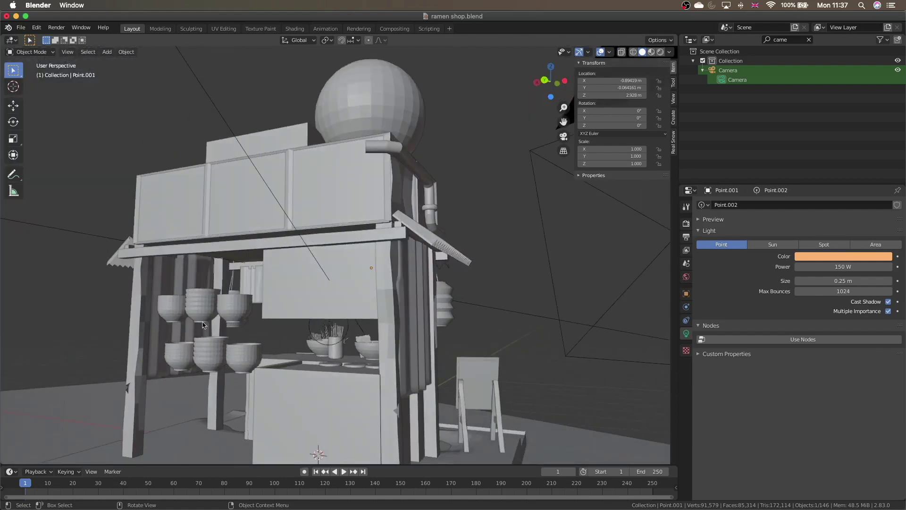
pyautogui.scroll(5, 284, 384)
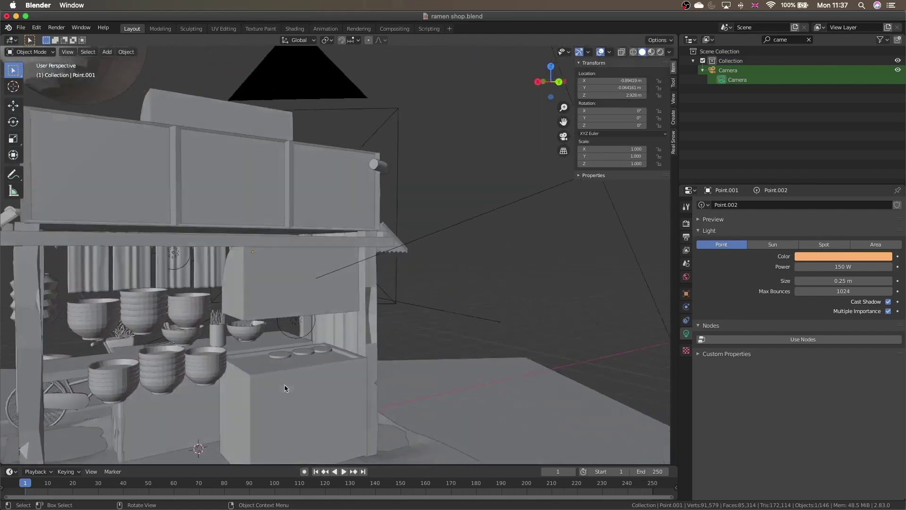
pyautogui.scroll(5, 284, 385)
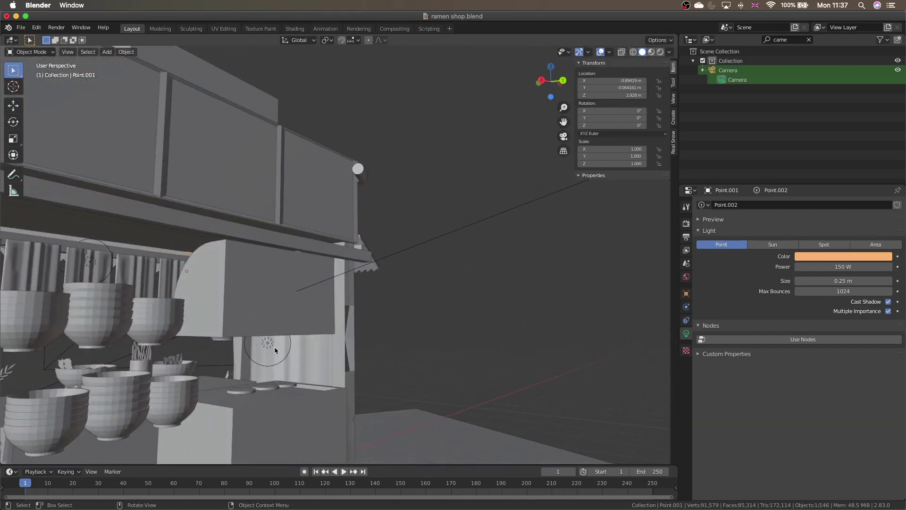
pyautogui.click(268, 343)
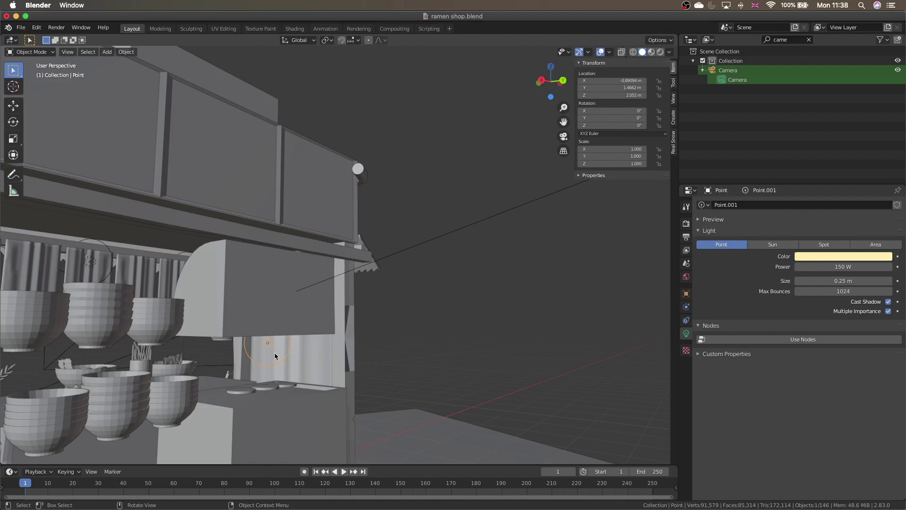
pyautogui.scroll(-4, 274, 354)
pyautogui.hscroll(-15, 276, 359)
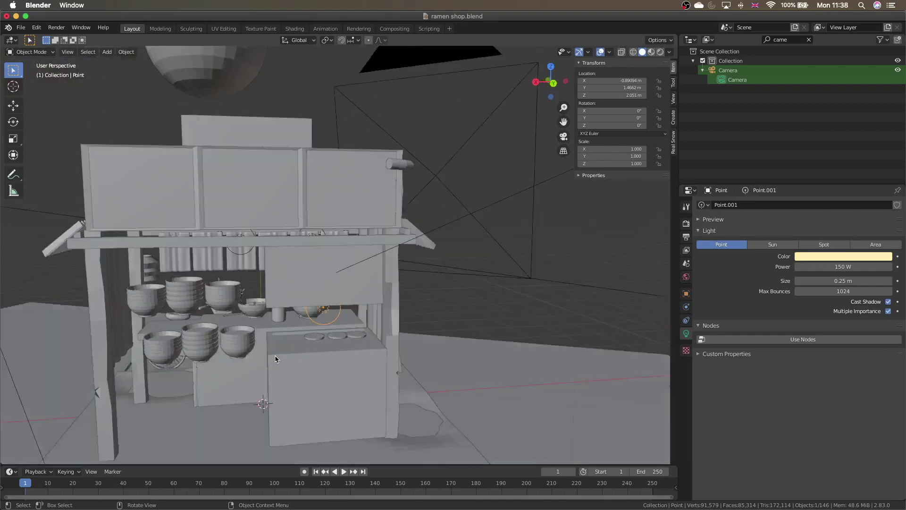
pyautogui.scroll(-3, 276, 359)
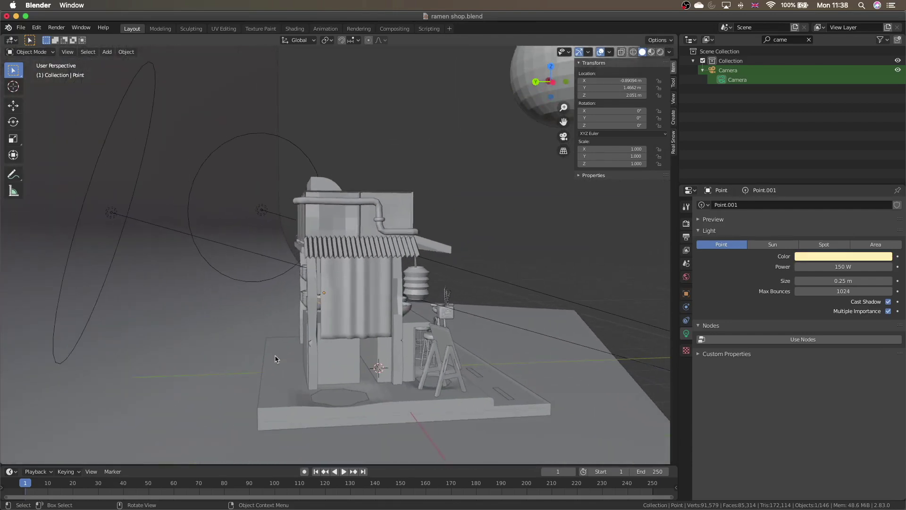
# - From the camera view, check the color, power and shape of the two large area lights flanking the ramen shop
pyautogui.click(568, 140)
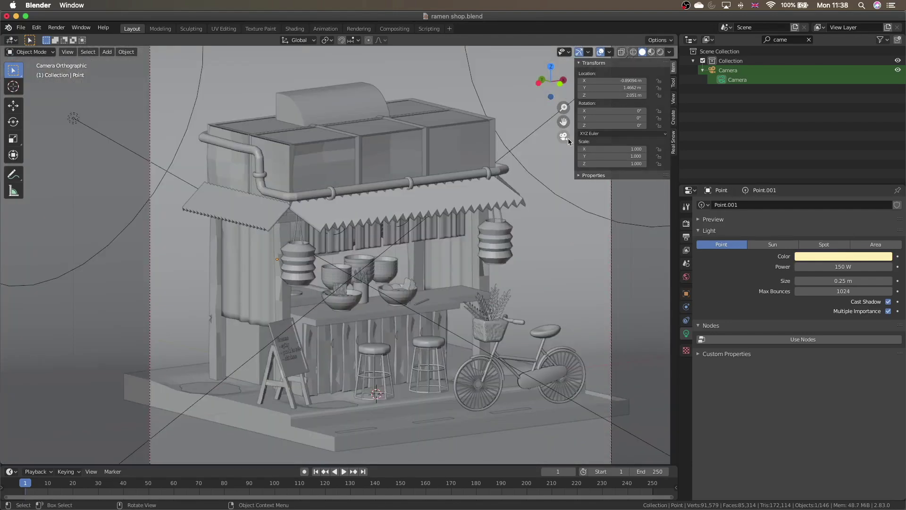
pyautogui.scroll(-3, 410, 261)
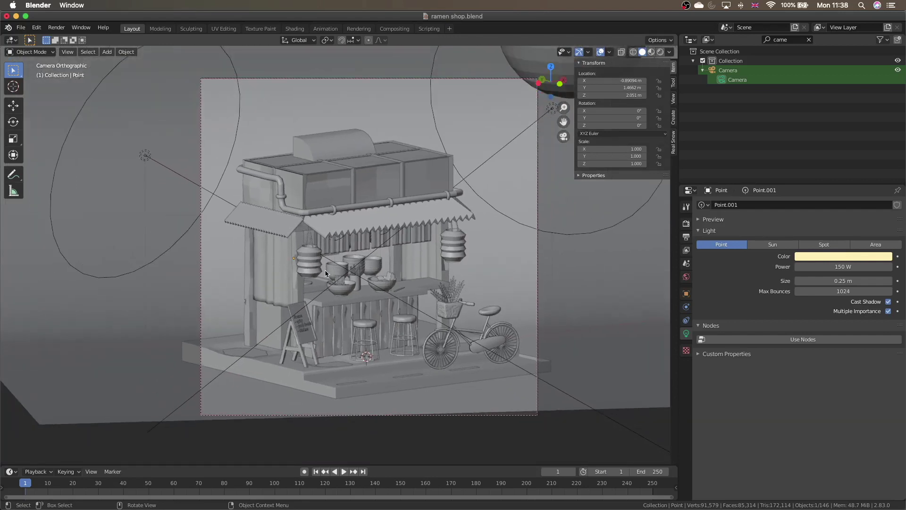
pyautogui.scroll(2, 348, 307)
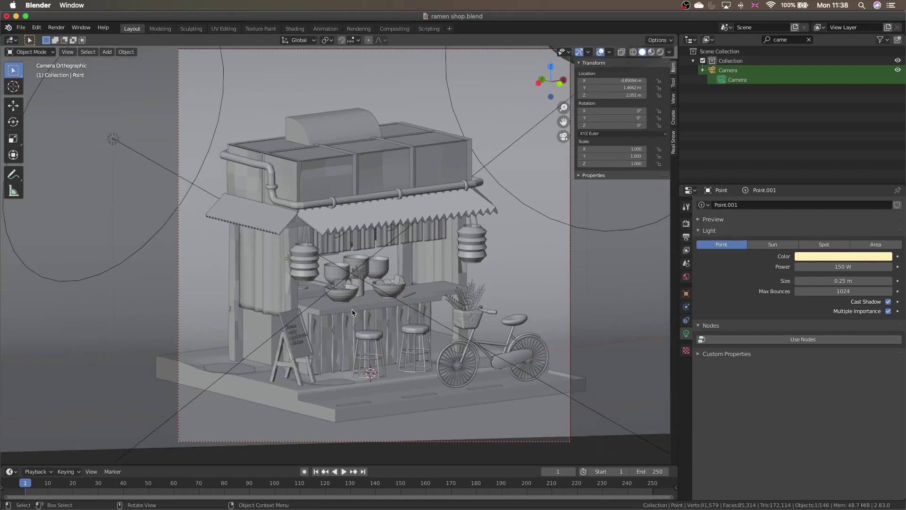
pyautogui.scroll(-4, 352, 311)
pyautogui.scroll(-3, 352, 311)
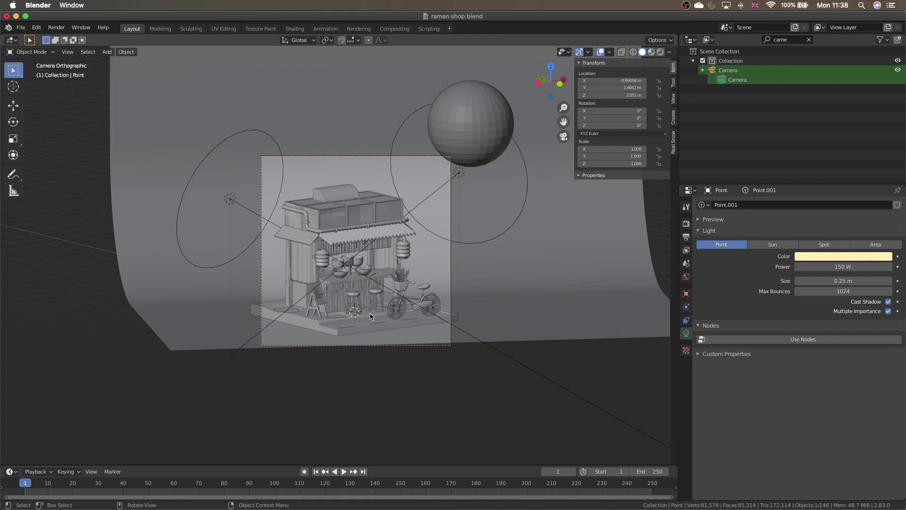
pyautogui.click(235, 202)
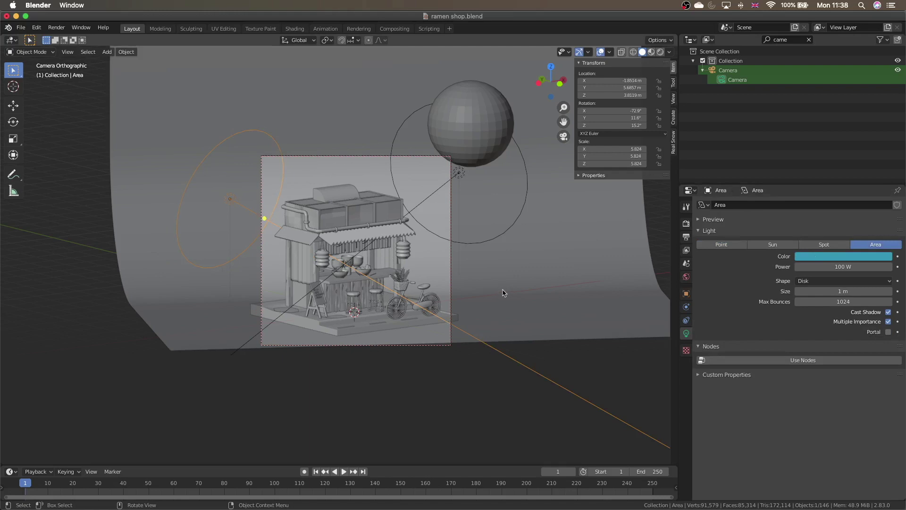
pyautogui.click(463, 174)
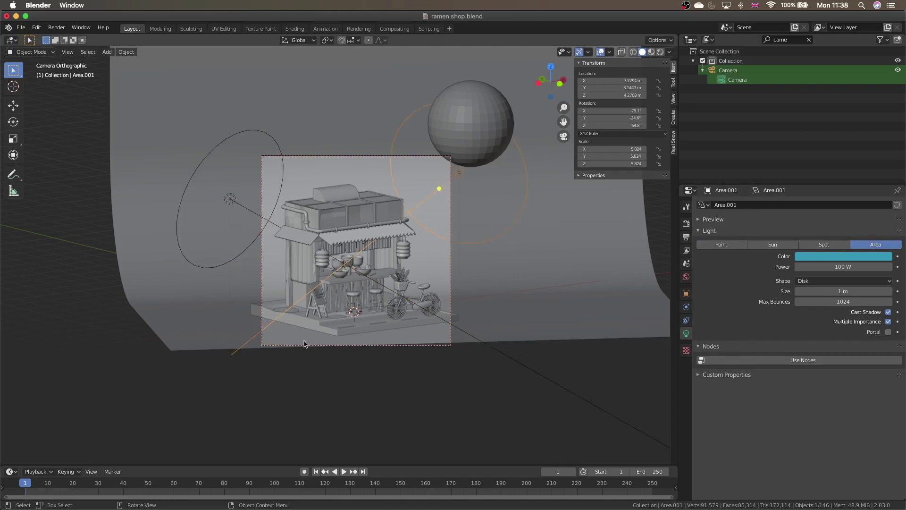
# - Check the puddle's water material and preview the ramen shop in rendered shading, then restore the solid camera view with overlays
pyautogui.click(292, 314)
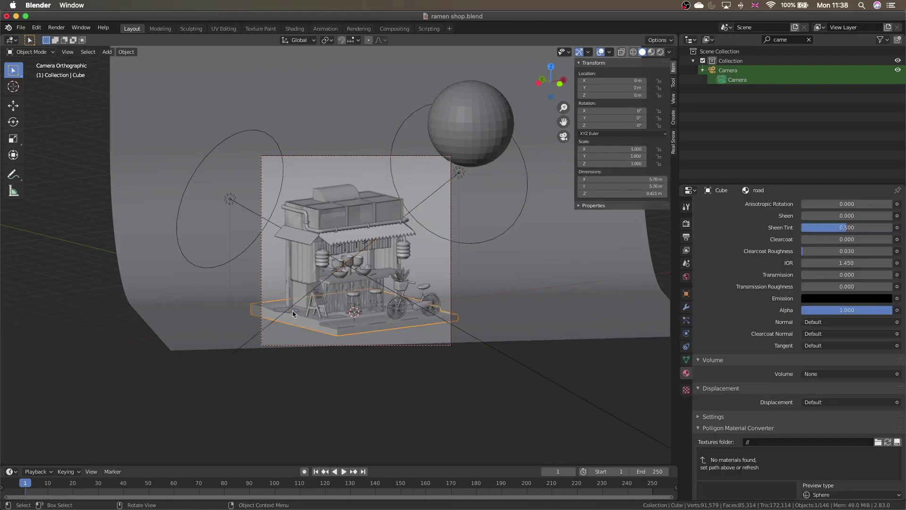
pyautogui.click(292, 313)
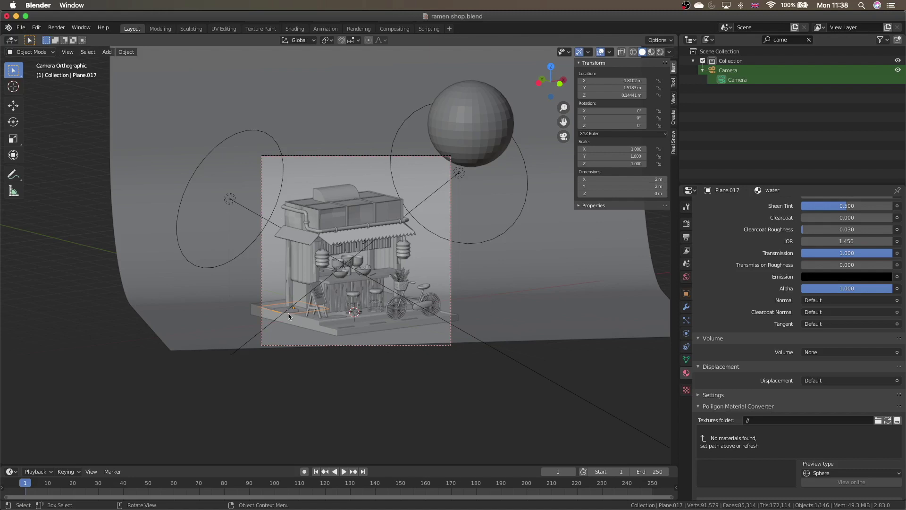
pyautogui.click(660, 52)
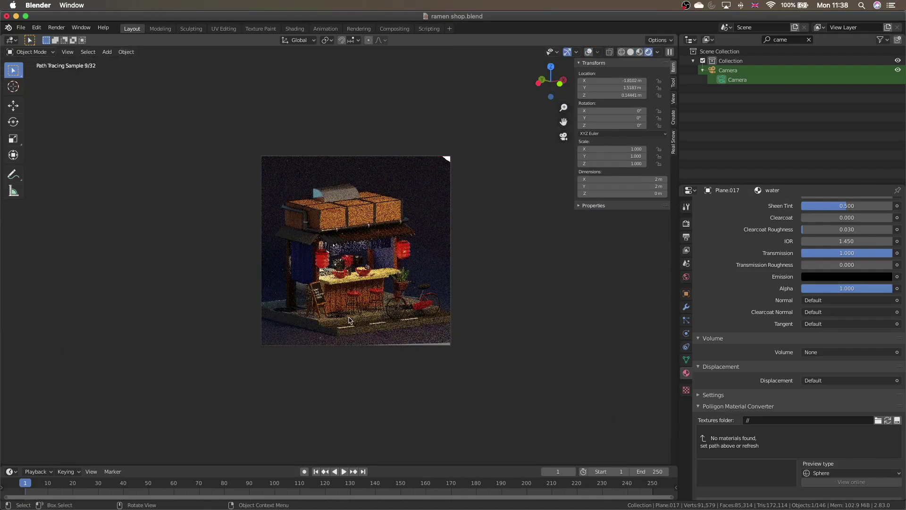
pyautogui.moveTo(347, 314); pyautogui.dragTo(302, 315, button='middle')
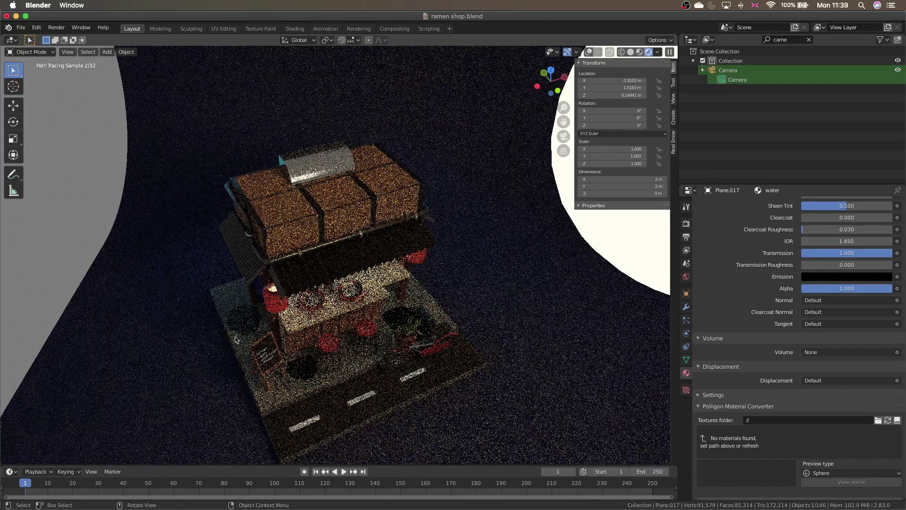
pyautogui.click(631, 54)
pyautogui.click(563, 136)
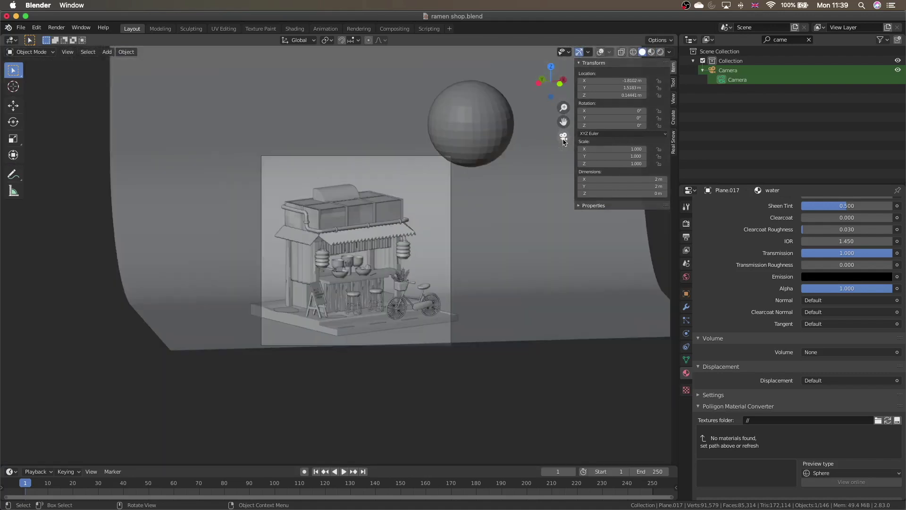
pyautogui.click(600, 53)
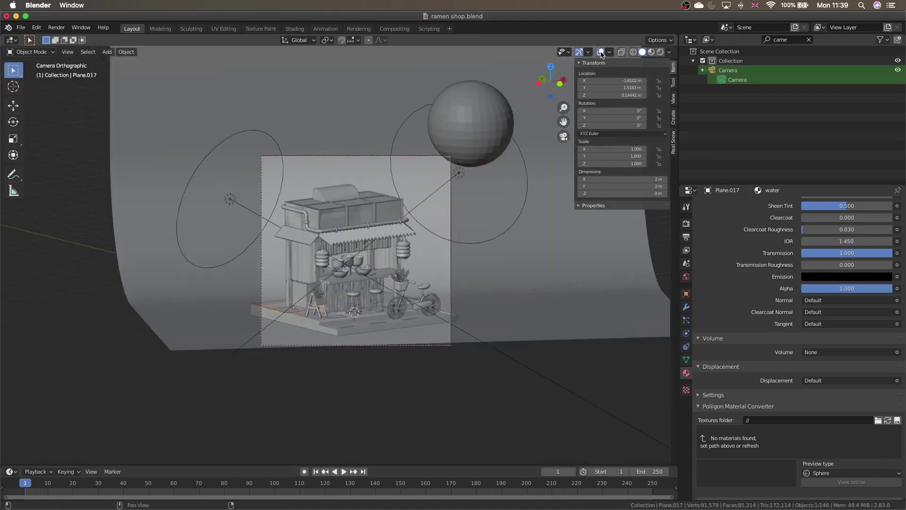
# - Compare the moon sphere's emission color and strength with the adjacent area light, and preview the lighting in rendered shading
pyautogui.click(460, 125)
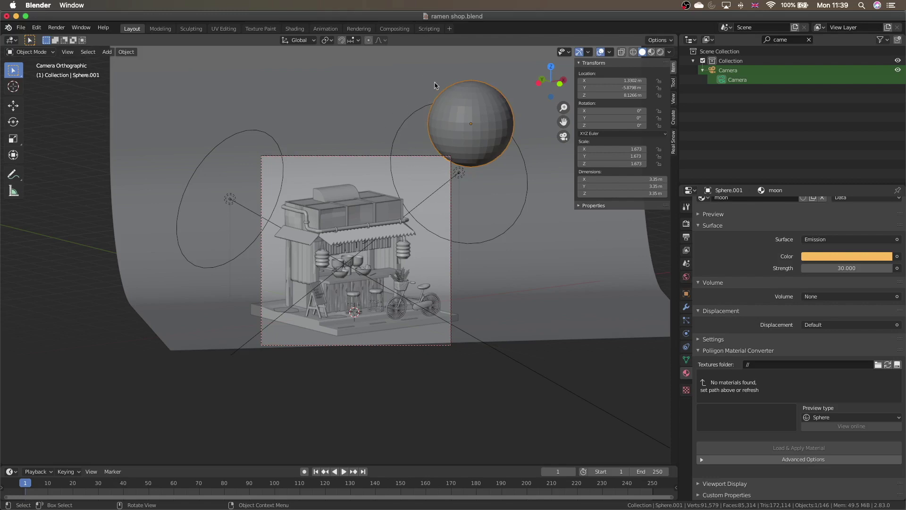
pyautogui.click(459, 172)
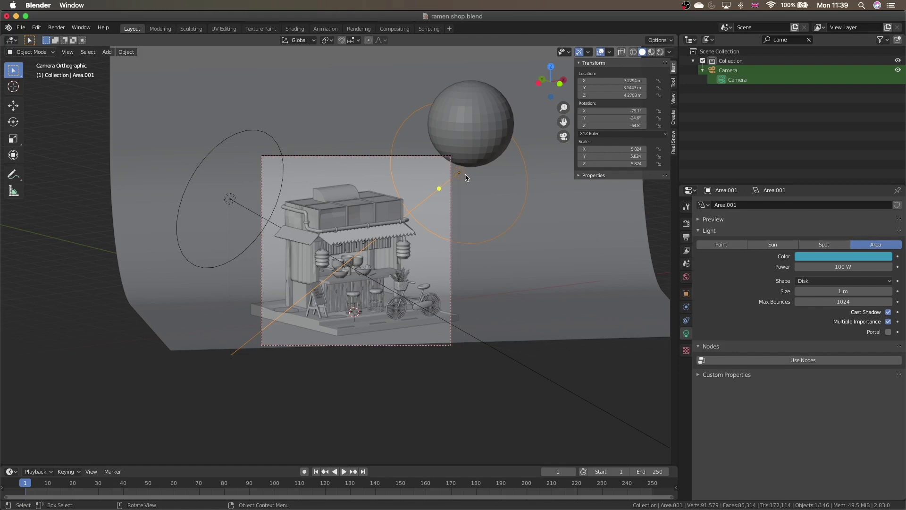
pyautogui.click(478, 139)
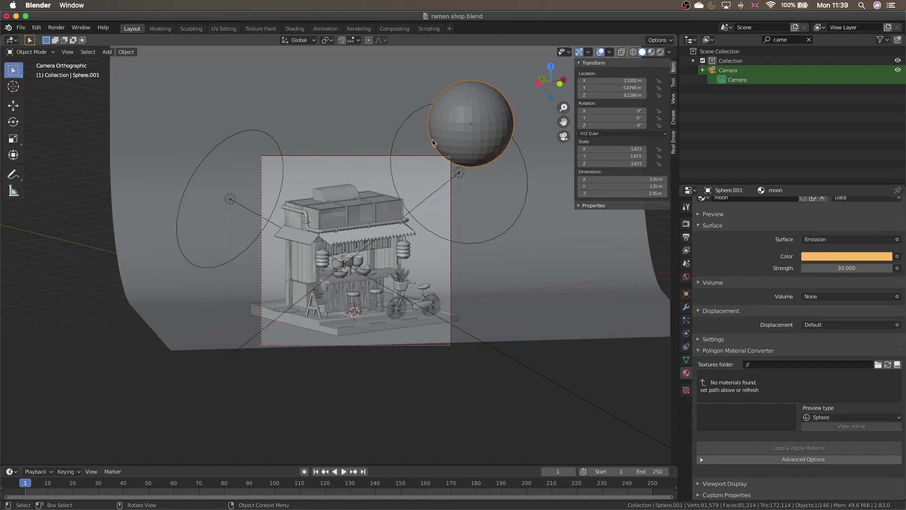
pyautogui.scroll(1, 782, 278)
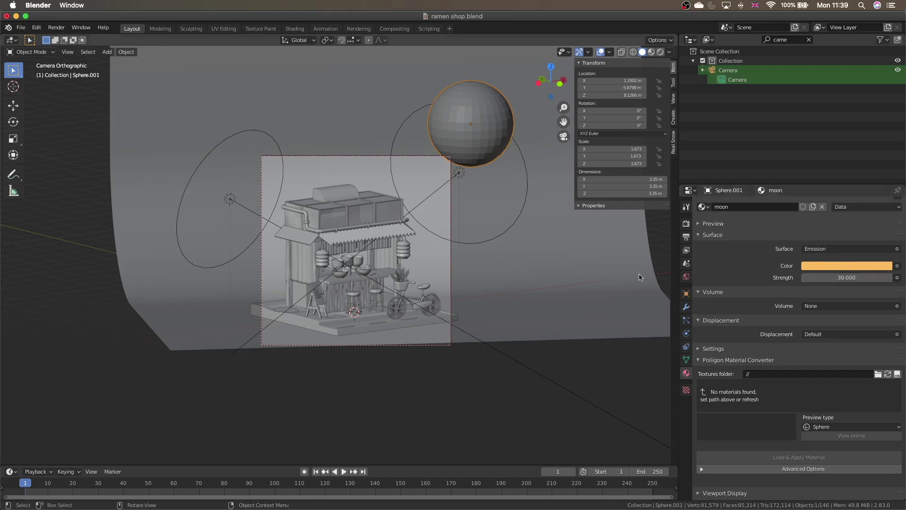
pyautogui.click(660, 52)
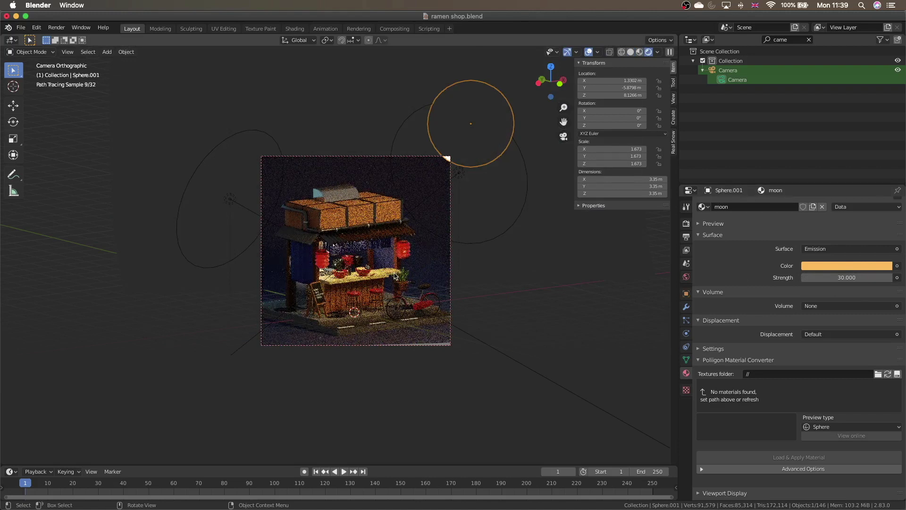
pyautogui.click(630, 52)
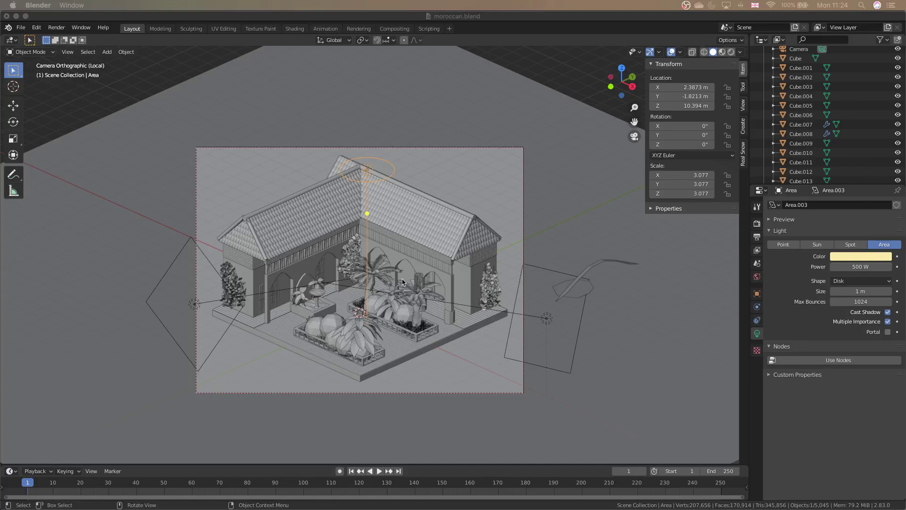
# - Examine the Moroccan courtyard and its overhead area light, previewing the camera view in rendered shading before going back to solid
pyautogui.press('KP_0')
pyautogui.moveTo(402, 282); pyautogui.dragTo(425, 274, button='middle')
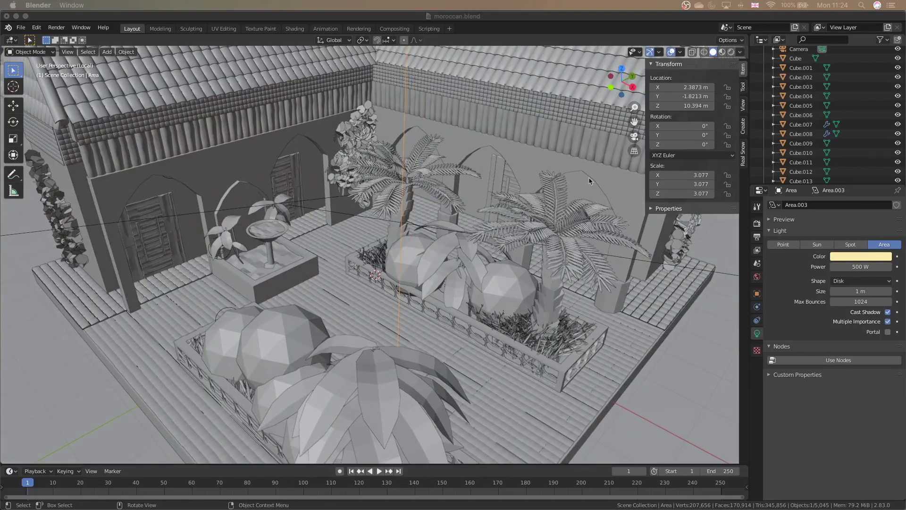
pyautogui.click(634, 136)
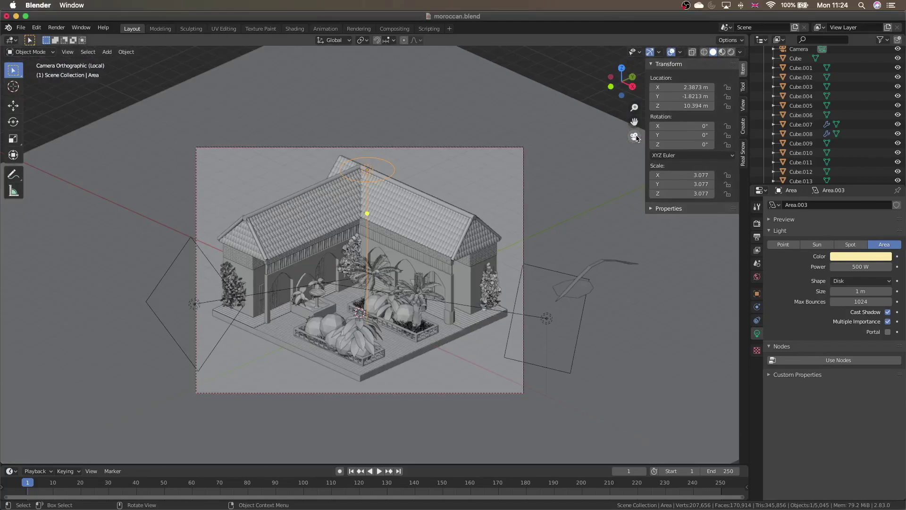
pyautogui.moveTo(350, 175)
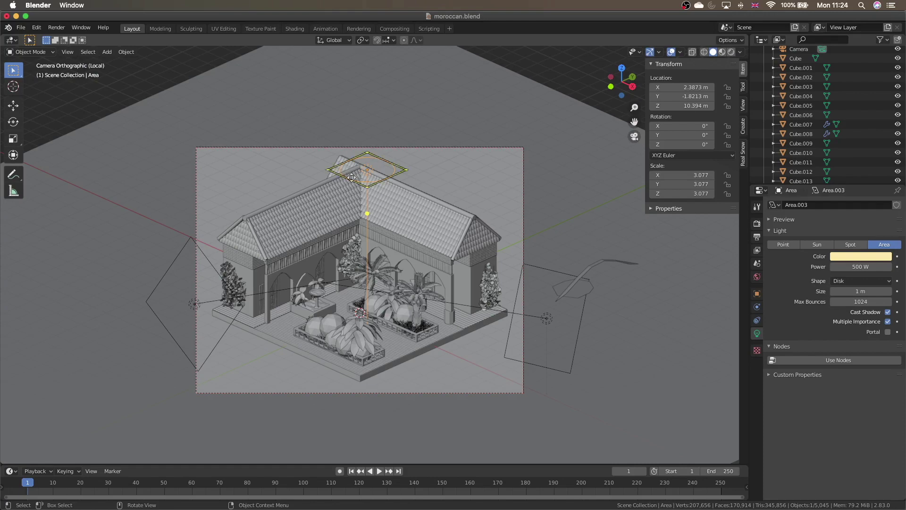
pyautogui.click(731, 52)
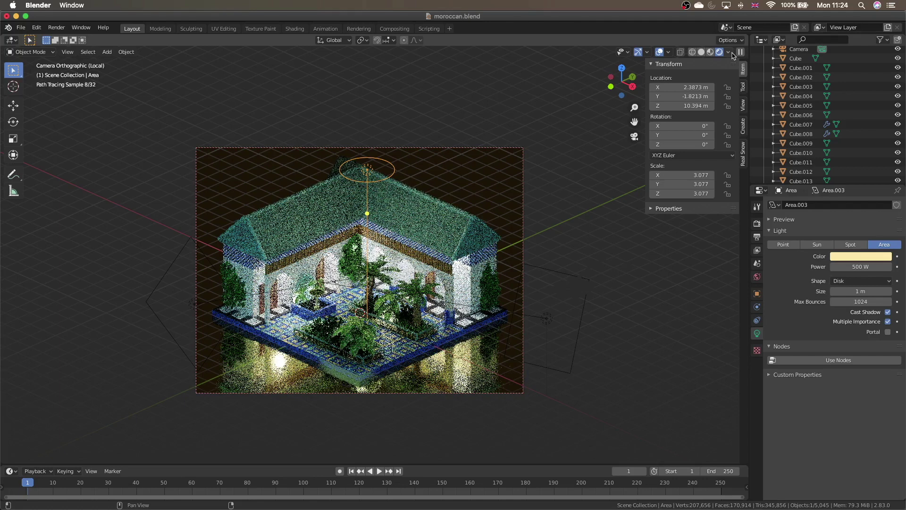
pyautogui.click(701, 51)
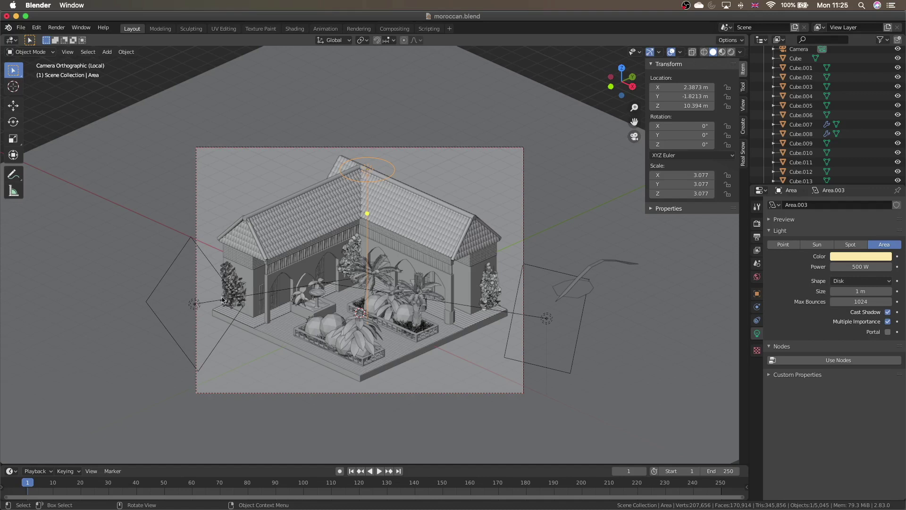
# - Check the color, power and shape of the two square area lights on either side of the Moroccan courtyard
pyautogui.click(193, 305)
pyautogui.click(549, 319)
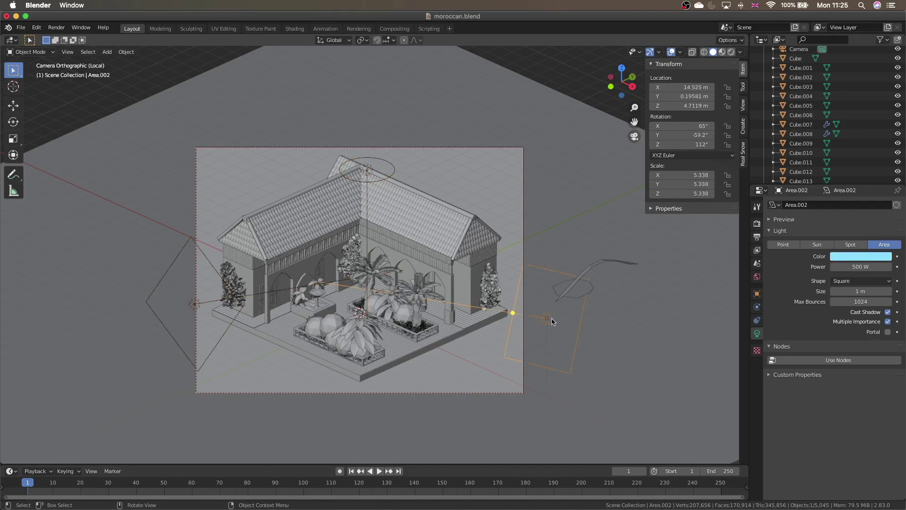
pyautogui.click(191, 306)
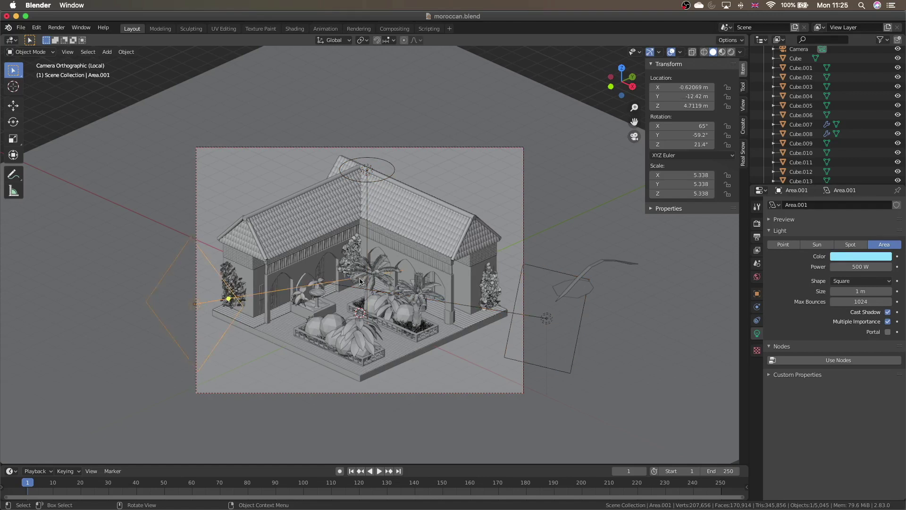
# - Leave the camera view and examine the courtyard's planters, fountain and arcade up close
pyautogui.press('KP_0')
pyautogui.scroll(-5, 360, 282)
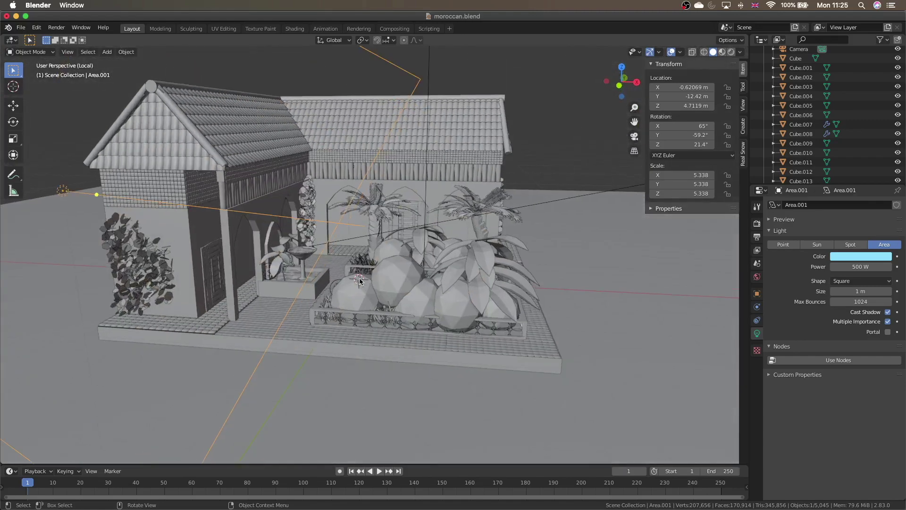
pyautogui.keyDown('ctrl'); pyautogui.scroll(6, 360, 281); pyautogui.keyUp('ctrl')
pyautogui.scroll(5, 360, 281)
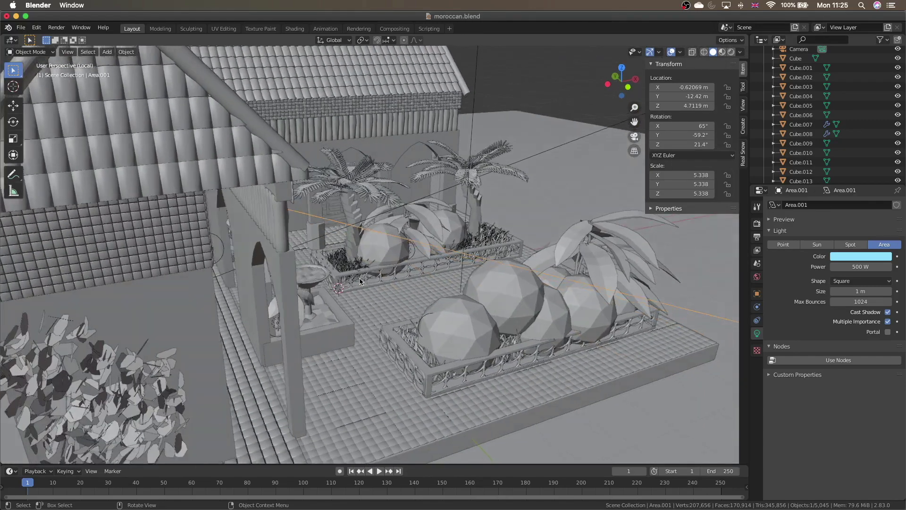
pyautogui.scroll(-5, 360, 281)
pyautogui.hscroll(-5, 359, 281)
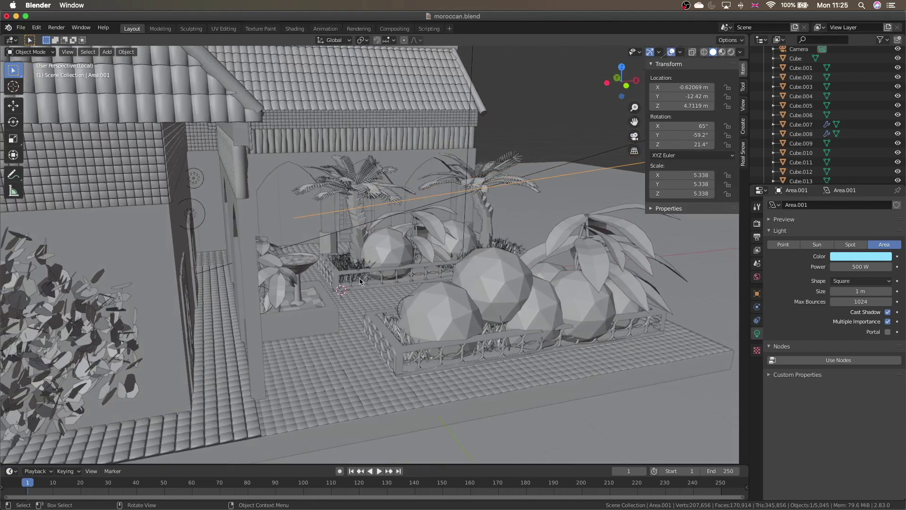
pyautogui.moveTo(634, 122)
pyautogui.mouseDown()
pyautogui.moveTo(647, 130)
pyautogui.moveTo(634, 122)
pyautogui.mouseUp()
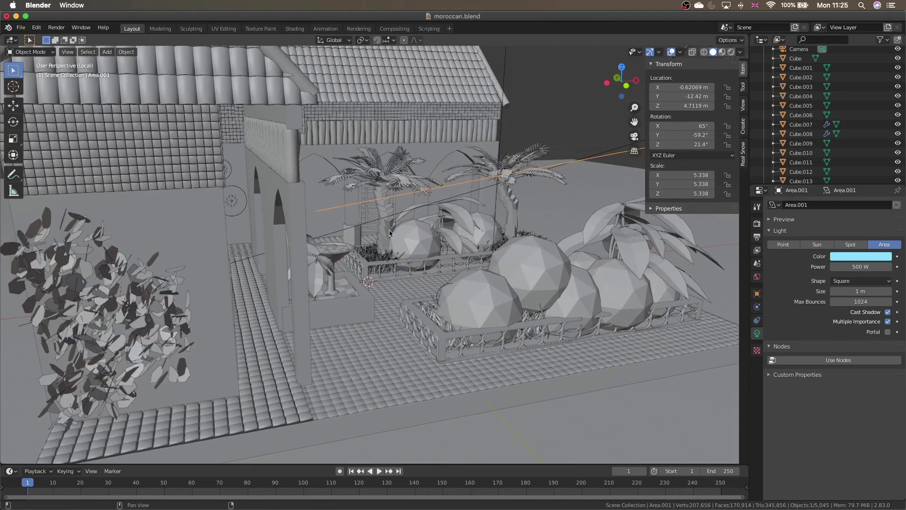
pyautogui.keyDown('ctrl'); pyautogui.scroll(3, 390, 233); pyautogui.keyUp('ctrl')
pyautogui.scroll(-5, 390, 232)
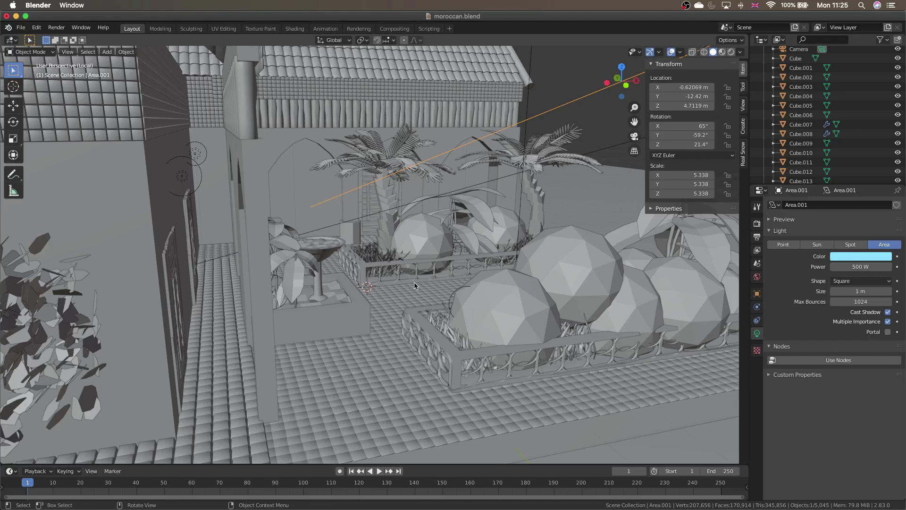
pyautogui.scroll(-2, 415, 285)
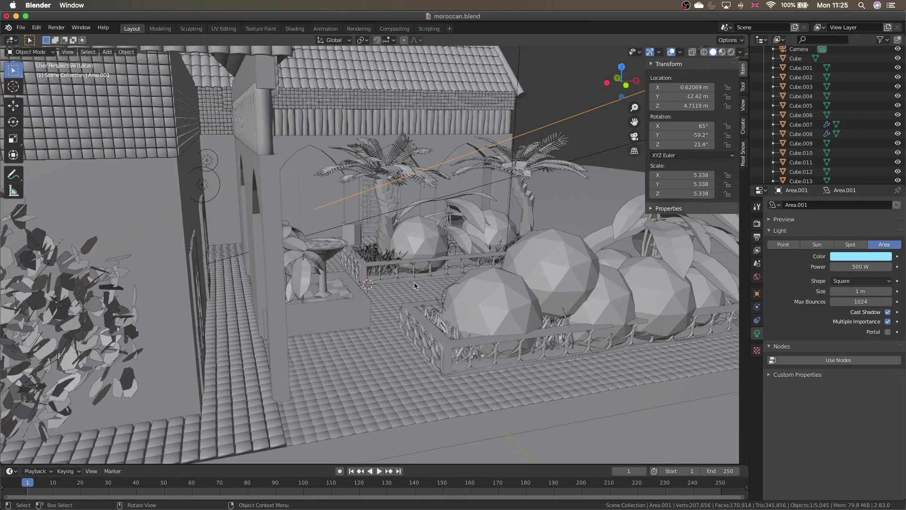
# - Check the color, power and size of the point lights in the front planter and around the fountain
pyautogui.click(452, 249)
pyautogui.click(443, 296)
pyautogui.scroll(-5, 425, 297)
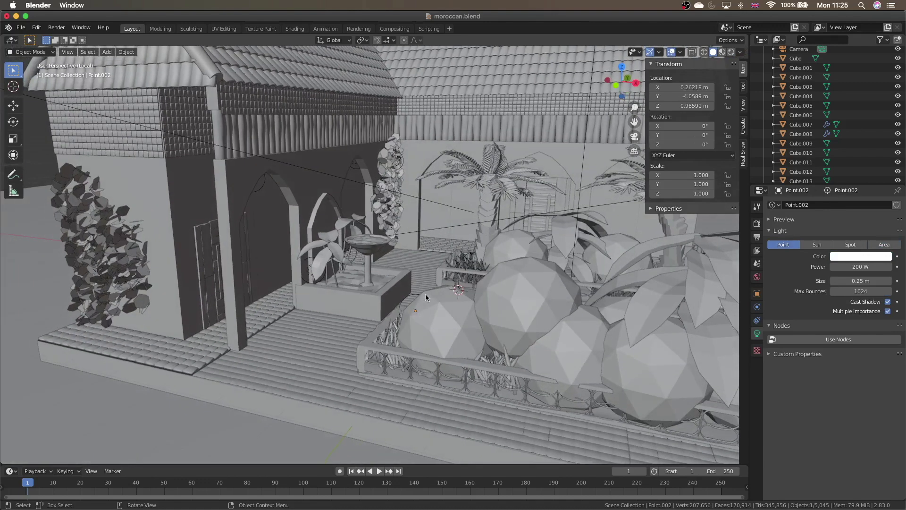
pyautogui.click(311, 272)
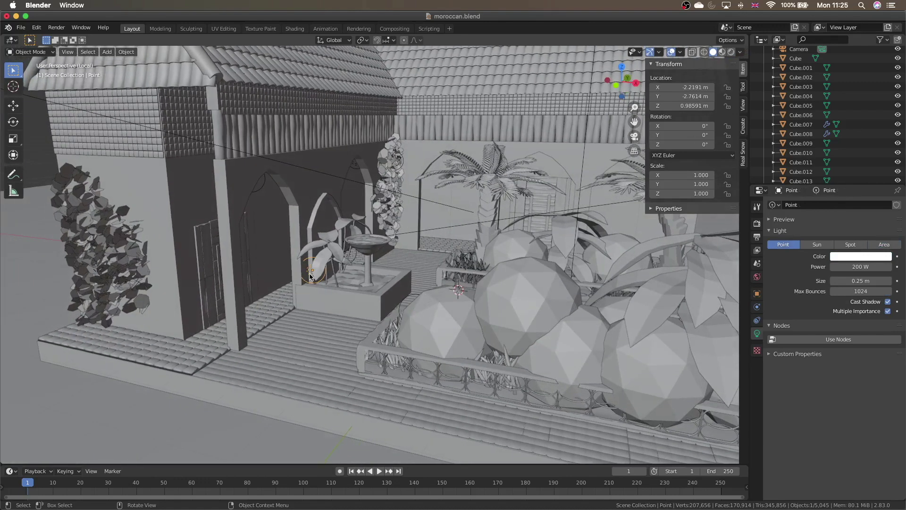
pyautogui.click(356, 258)
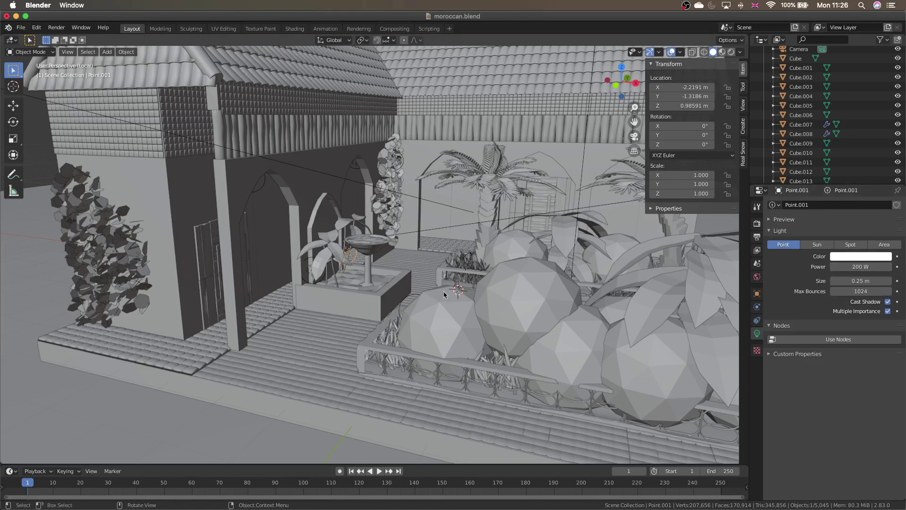
# - Check the color, power and size of the point lights hanging in the covered walkway behind the arches
pyautogui.scroll(-3, 461, 228)
pyautogui.moveTo(460, 228); pyautogui.dragTo(597, 138, button='middle')
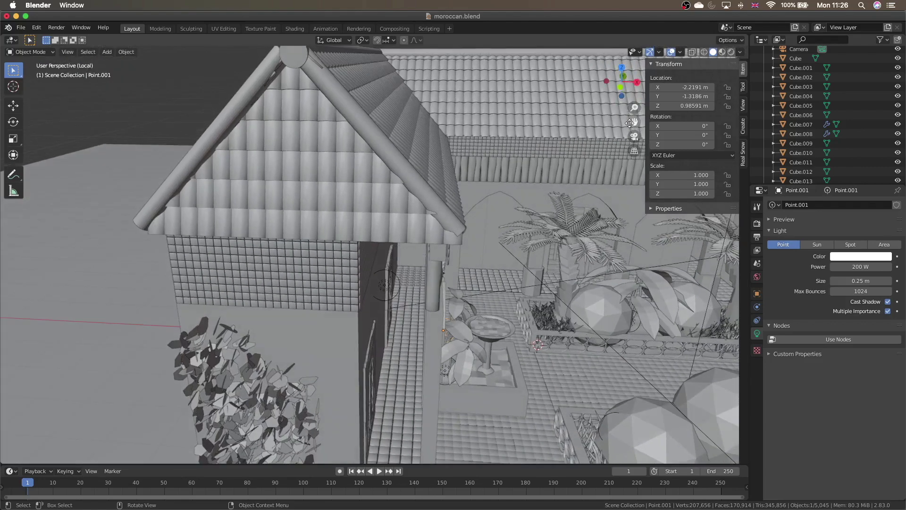
pyautogui.moveTo(634, 122); pyautogui.dragTo(577, 71)
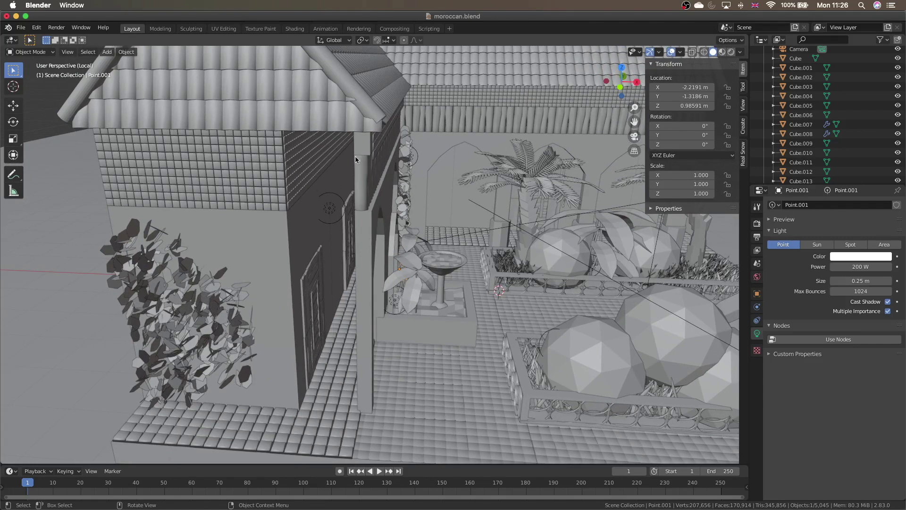
pyautogui.scroll(3, 330, 291)
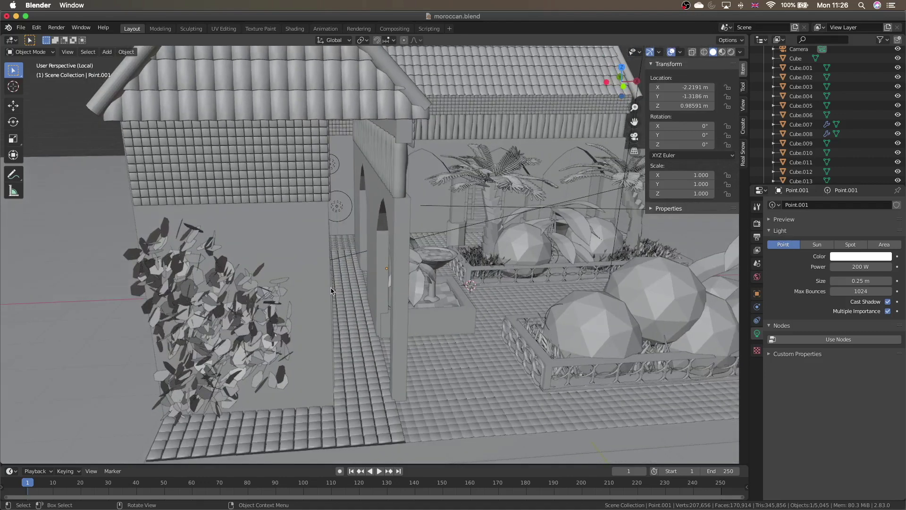
pyautogui.scroll(2, 331, 291)
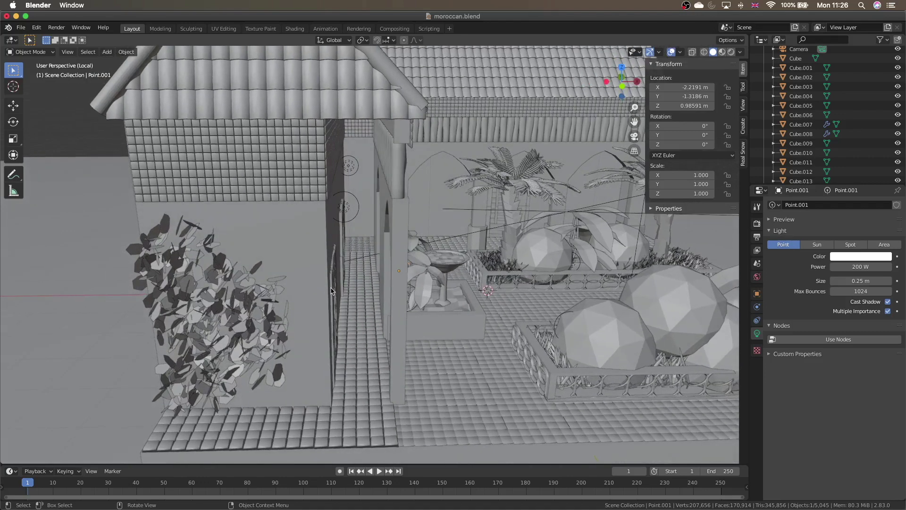
pyautogui.click(348, 211)
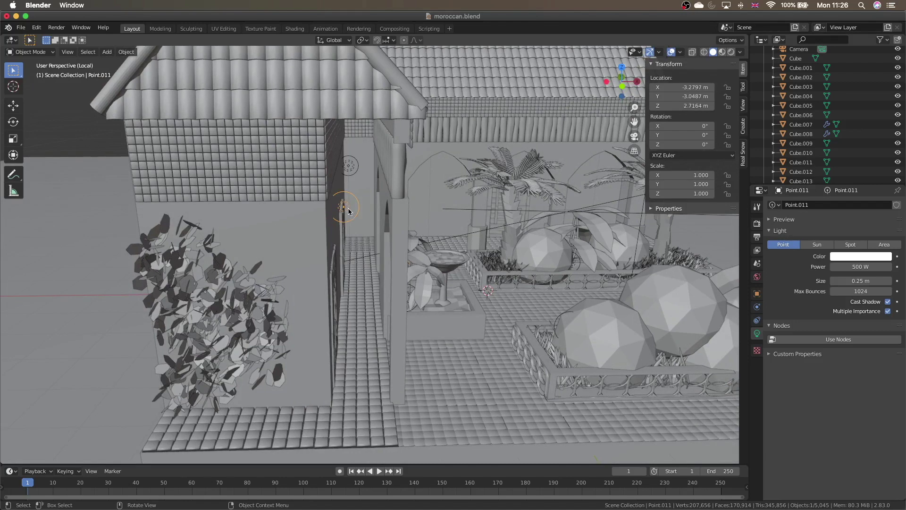
pyautogui.click(349, 166)
pyautogui.click(343, 212)
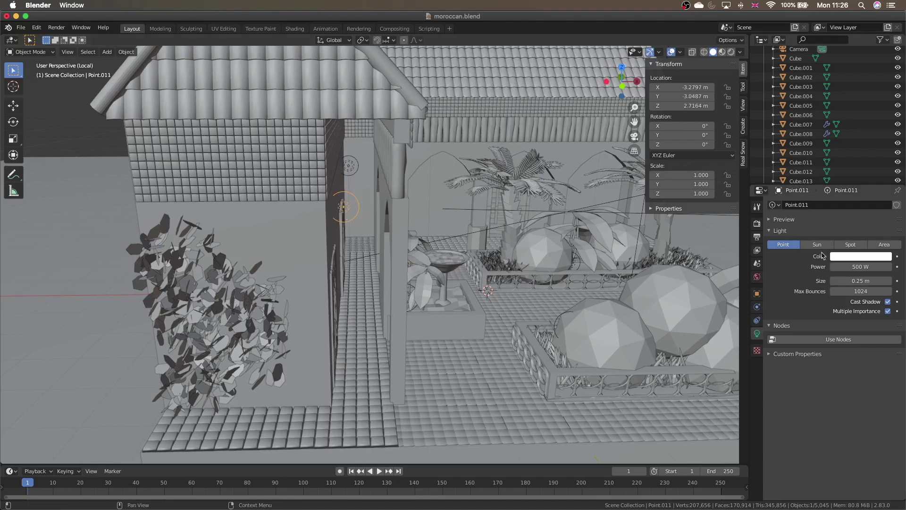